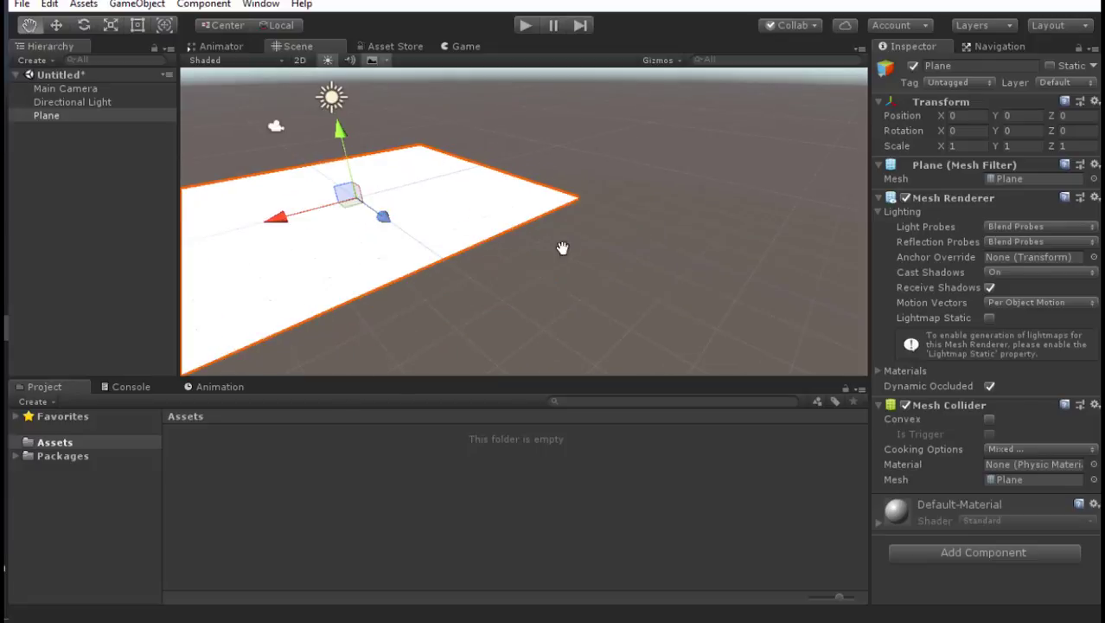
Add a cube to the scene alongside the plane.
left_click_drag(553, 246, 591, 232, "alt")
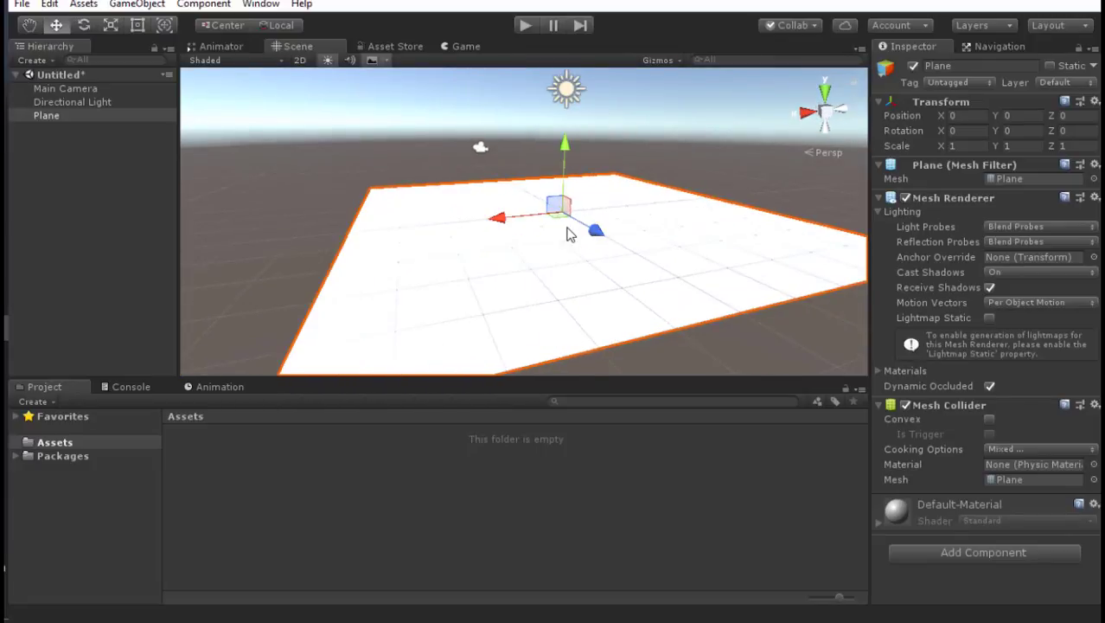
scroll(568, 235, "up", 1)
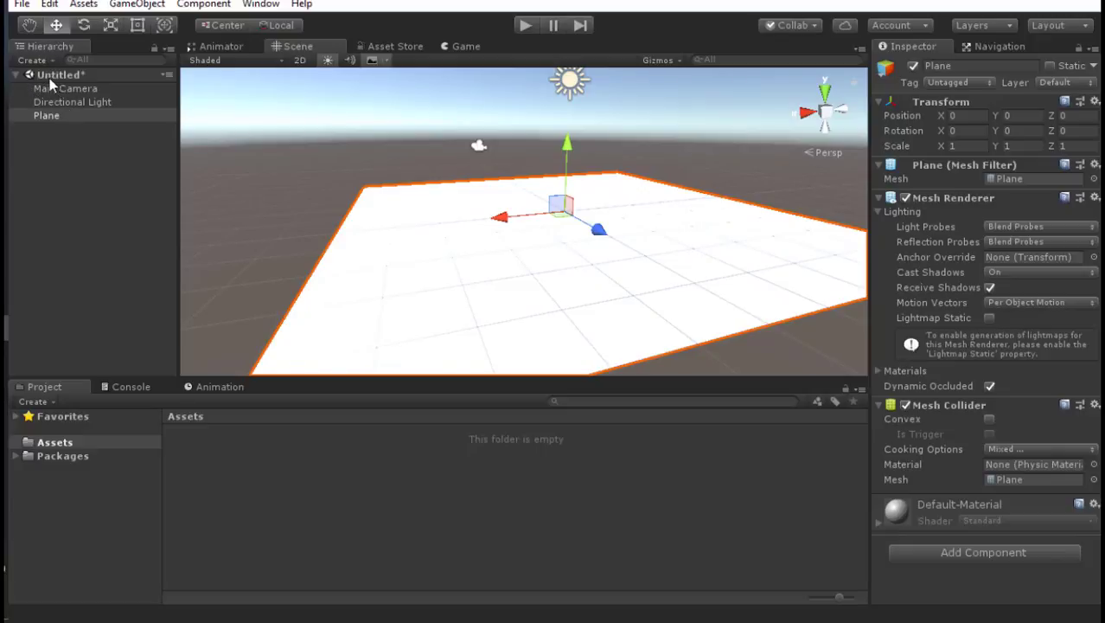
left_click(68, 141)
right_click(67, 141)
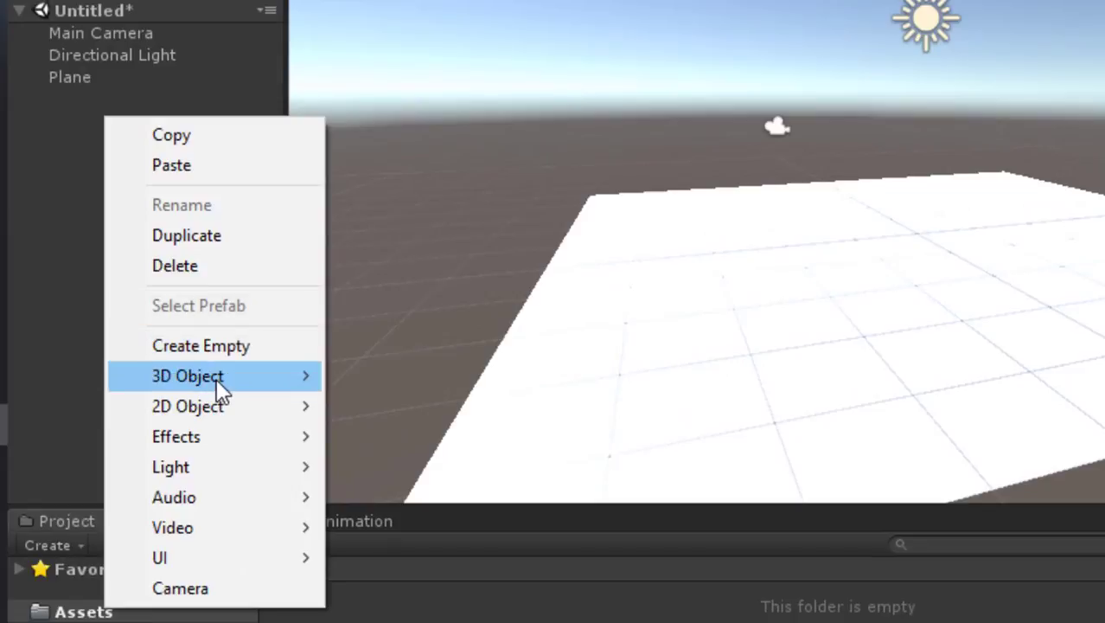
mouse_move(218, 387)
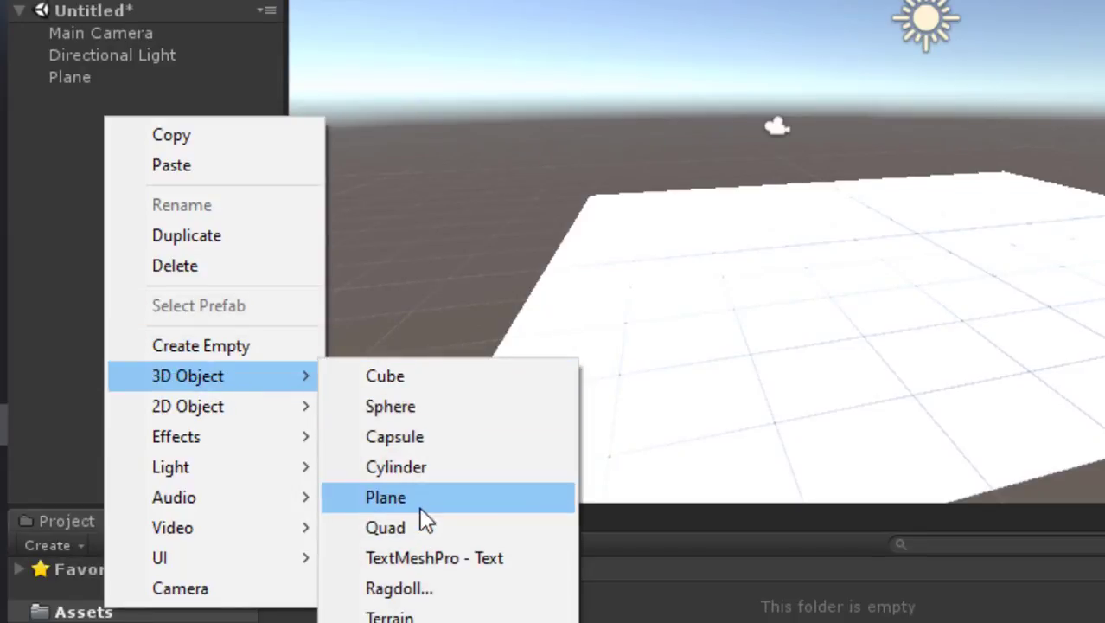
left_click(397, 378)
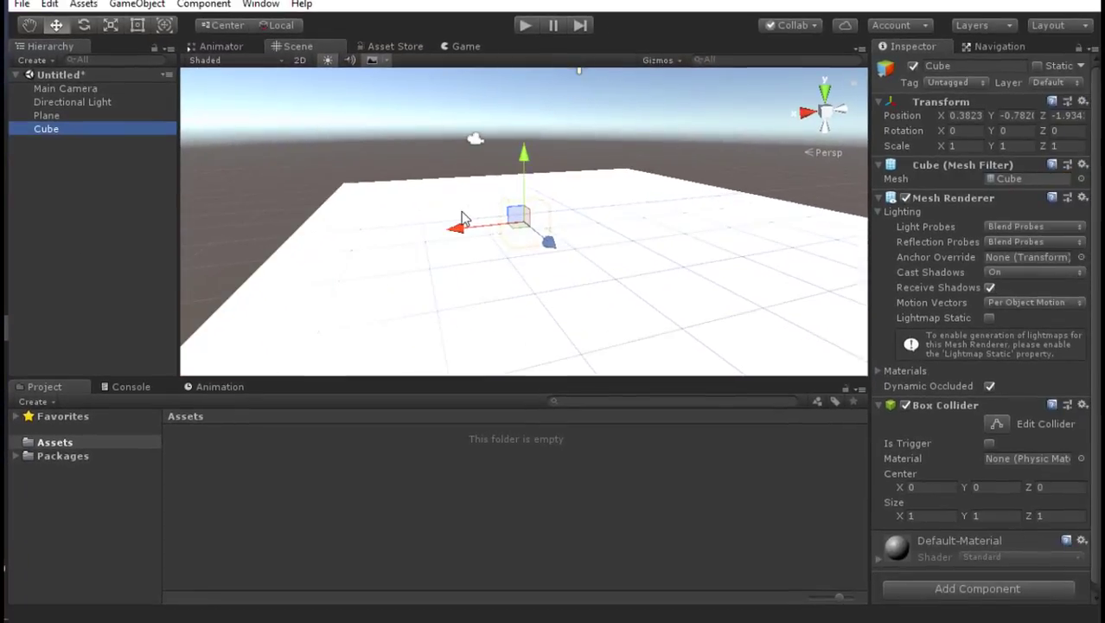
scroll(471, 216, "up", 3)
Create a new material in the Assets folder and set its albedo colour to bright green, hex 68FF00.
left_click(316, 446)
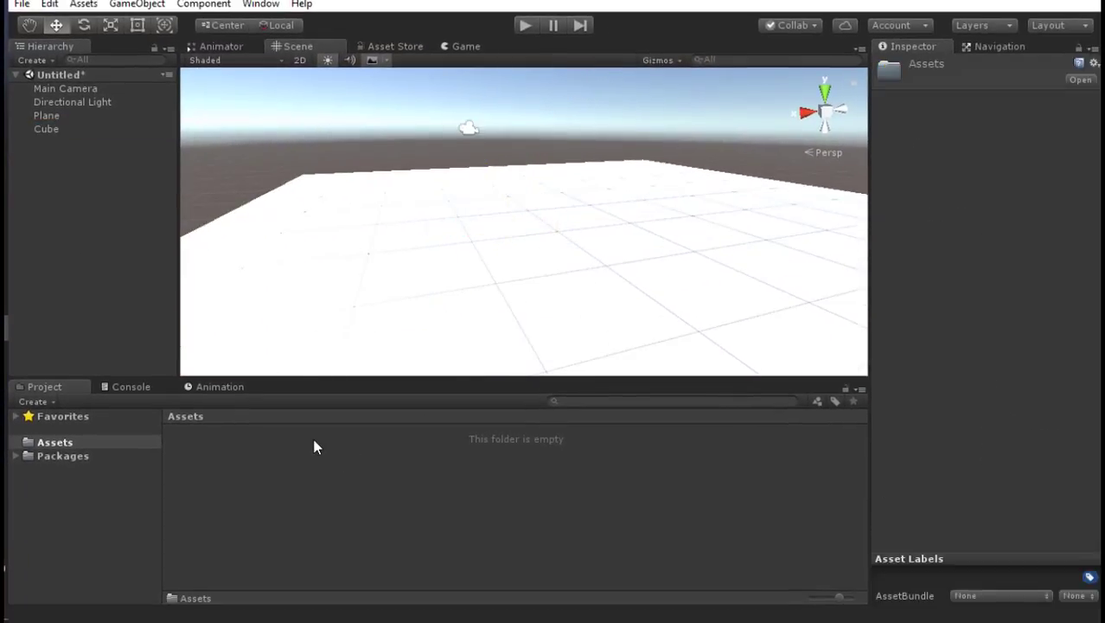
right_click(314, 449)
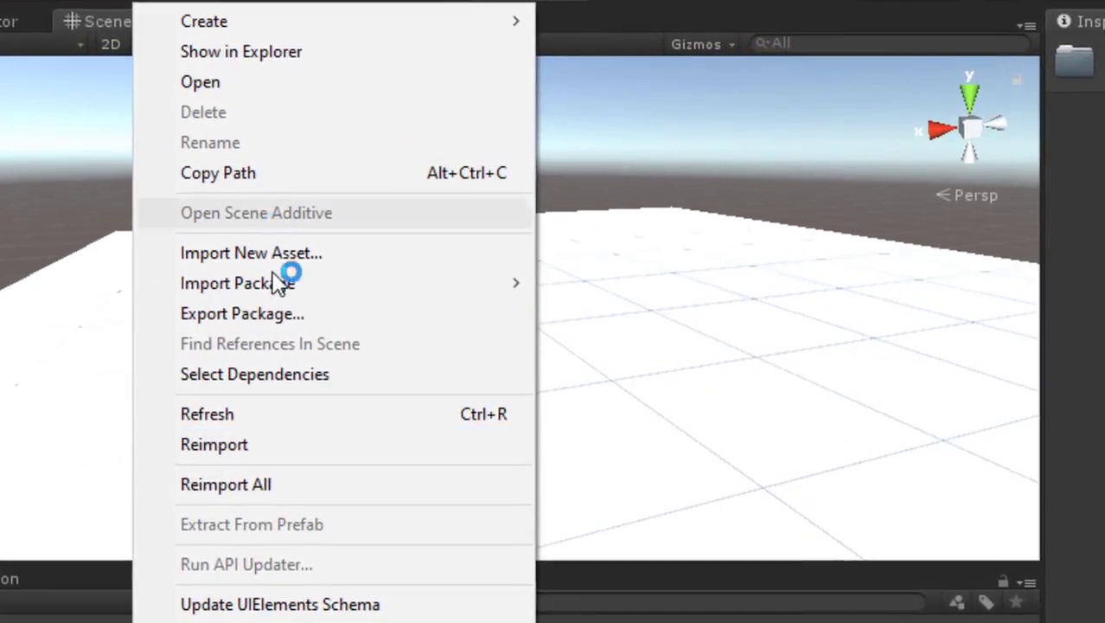
mouse_move(288, 289)
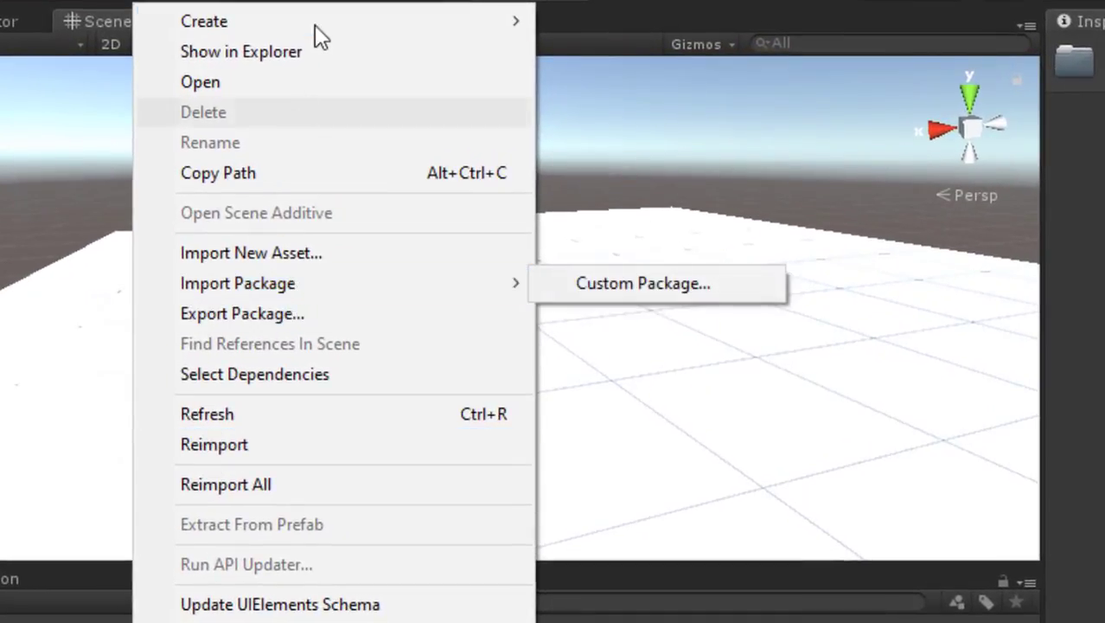
mouse_move(519, 37)
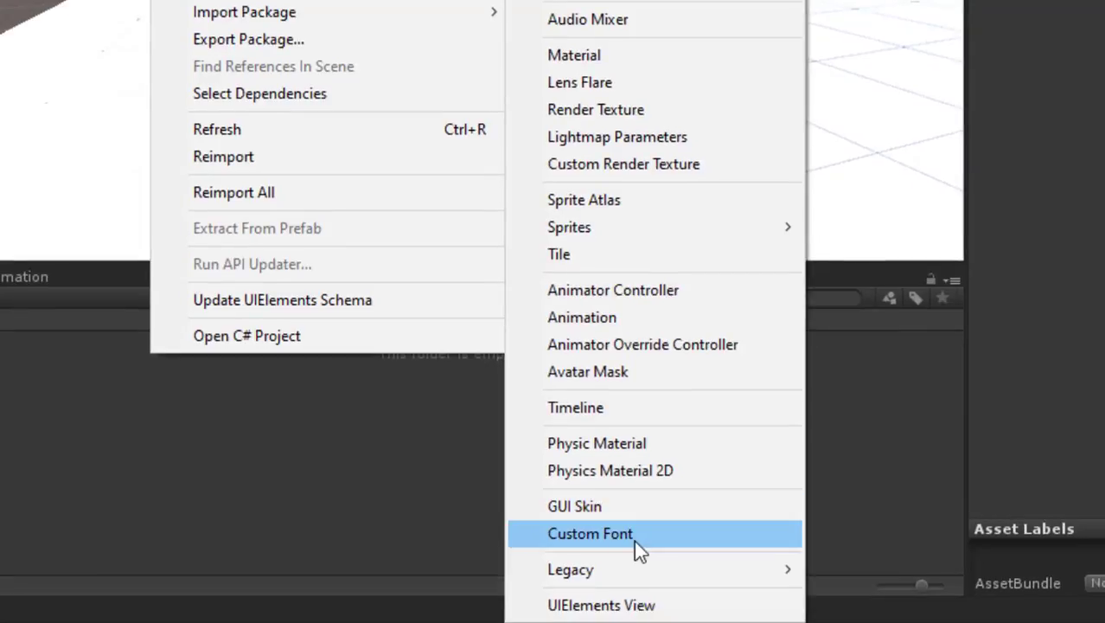
left_click(667, 67)
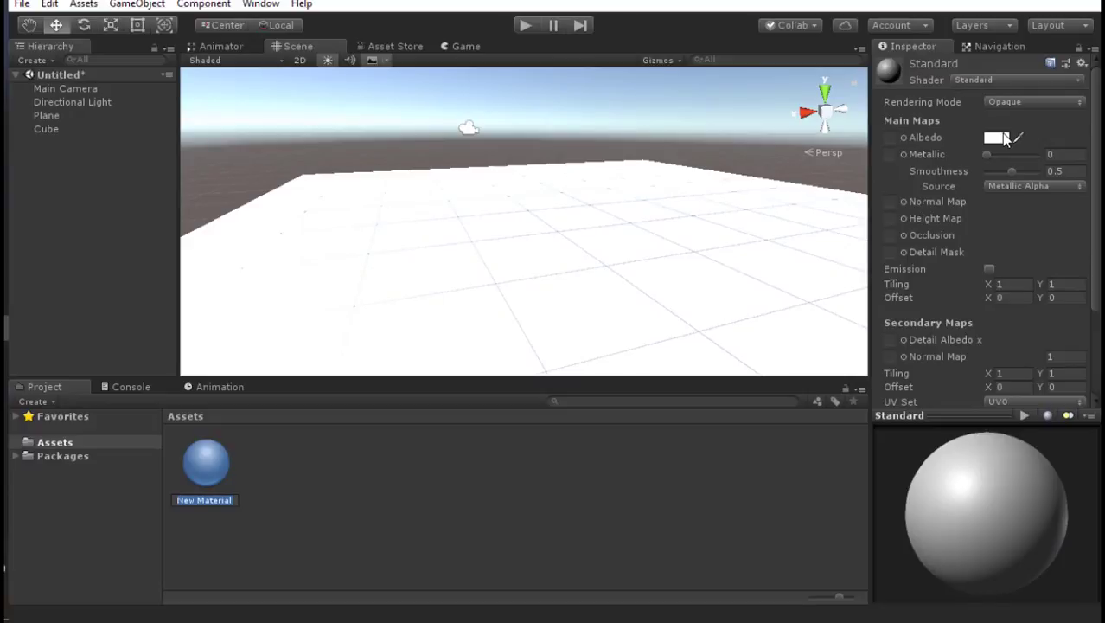
left_click(1001, 138)
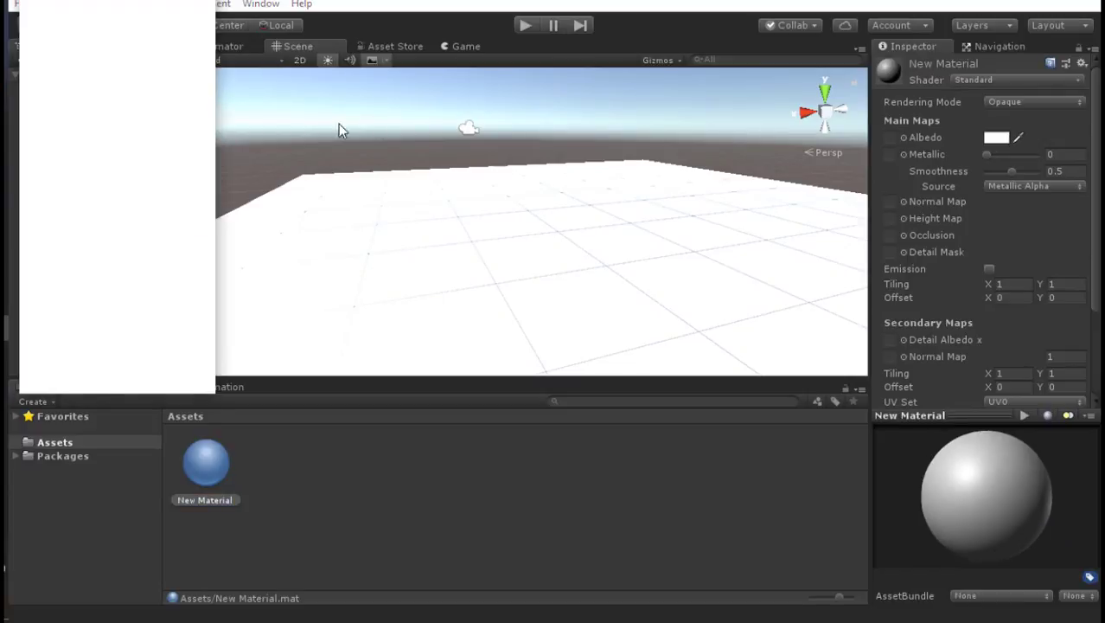
left_click_drag(125, 60, 110, 63)
left_click(150, 103)
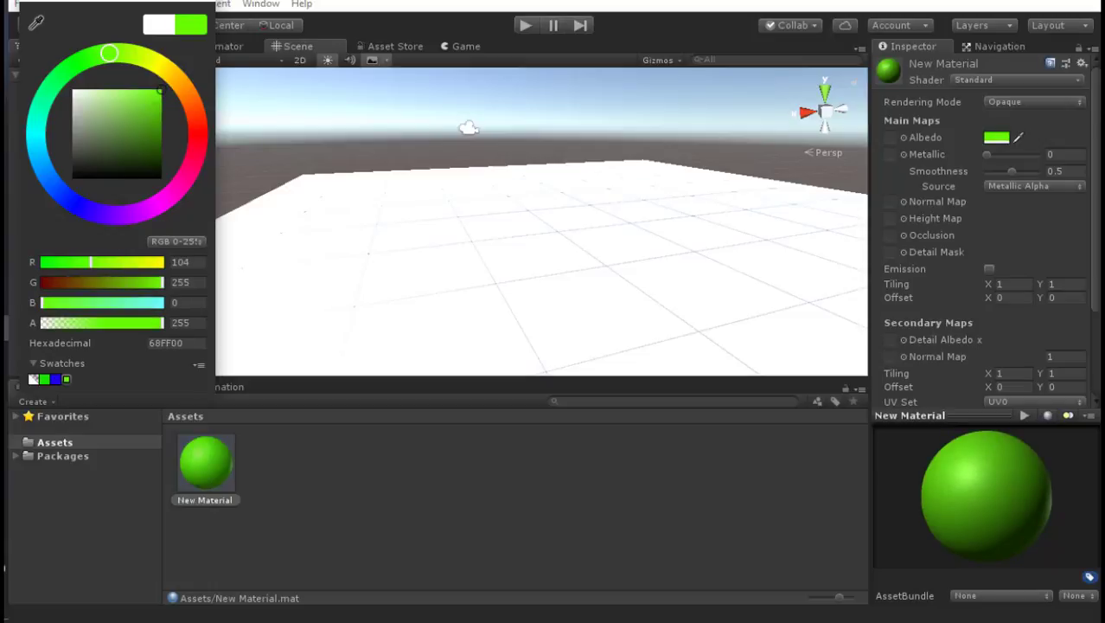
left_click(267, 376)
Create a second material in the Assets folder and set its albedo colour to red.
left_click(375, 516)
right_click(375, 514)
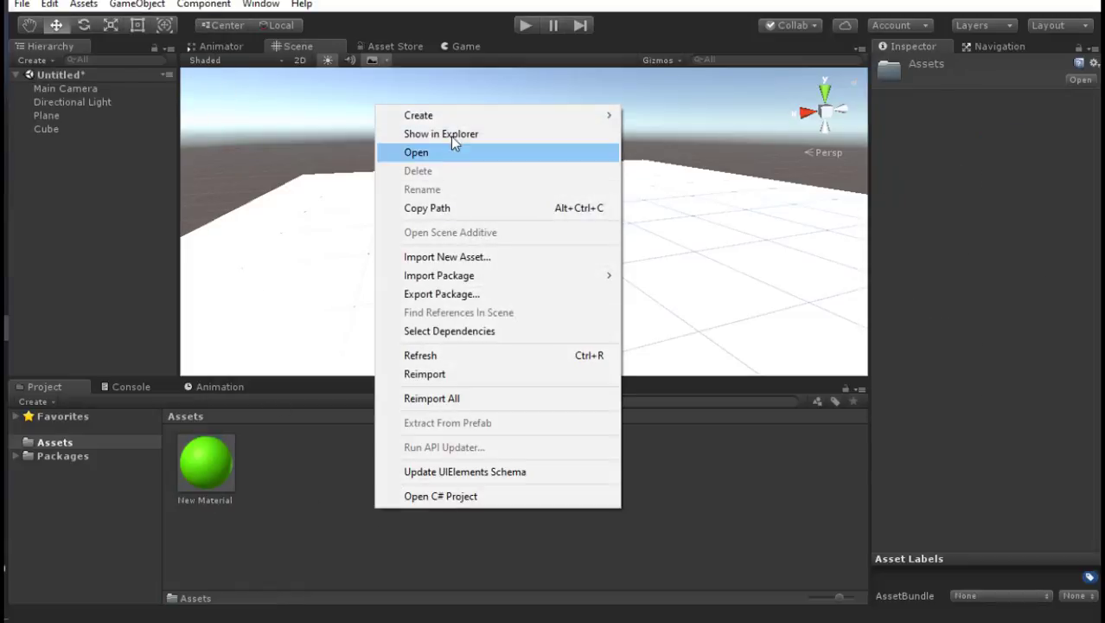
mouse_move(468, 113)
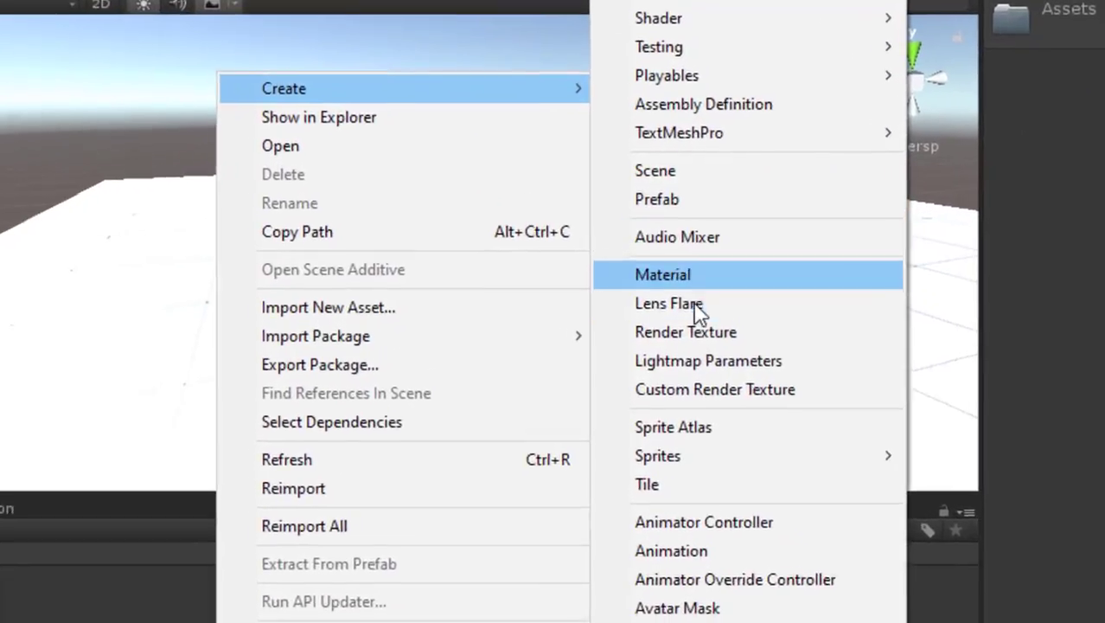
left_click(664, 235)
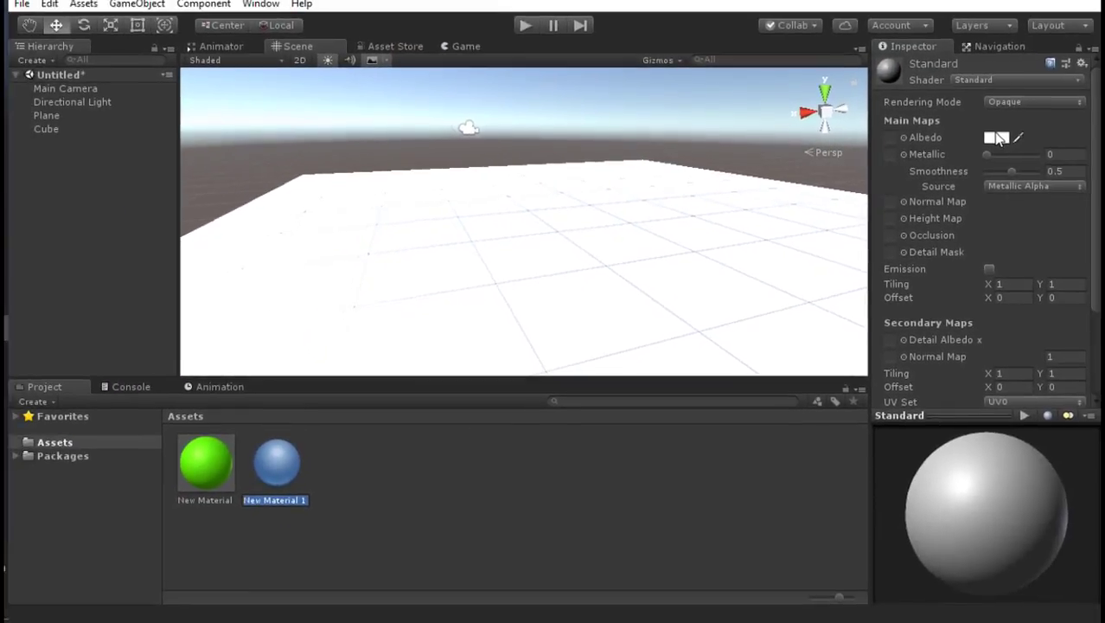
left_click(996, 137)
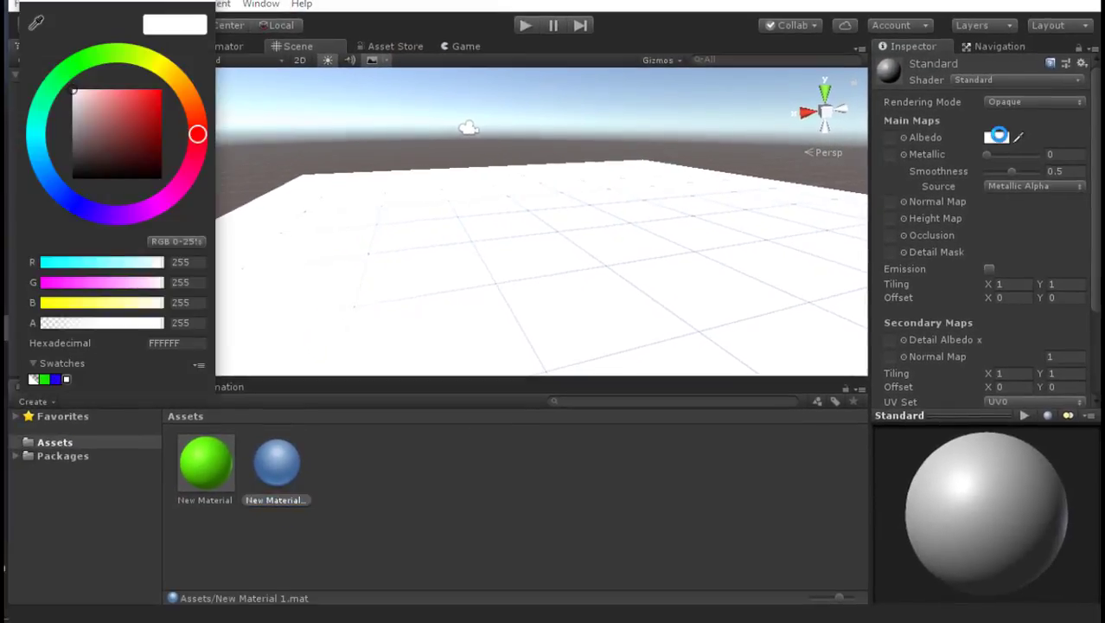
left_click_drag(139, 117, 155, 102)
left_click(208, 1)
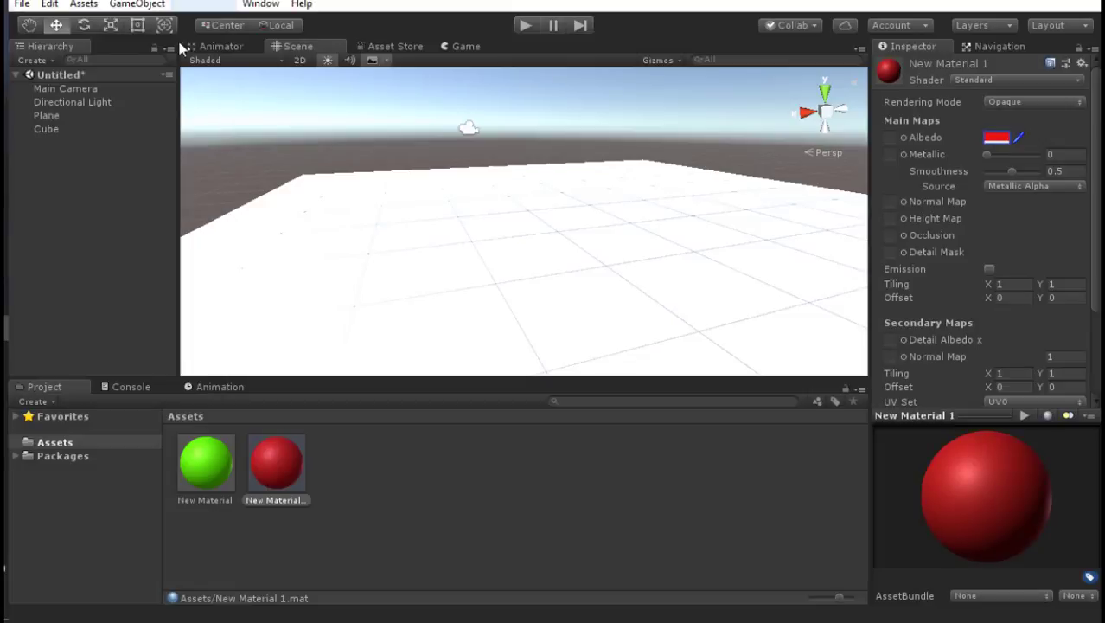
Apply the green material to the cube and move it to about Y 0.09 and Z 0.84.
left_click(47, 129)
left_click_drag(205, 462, 52, 131)
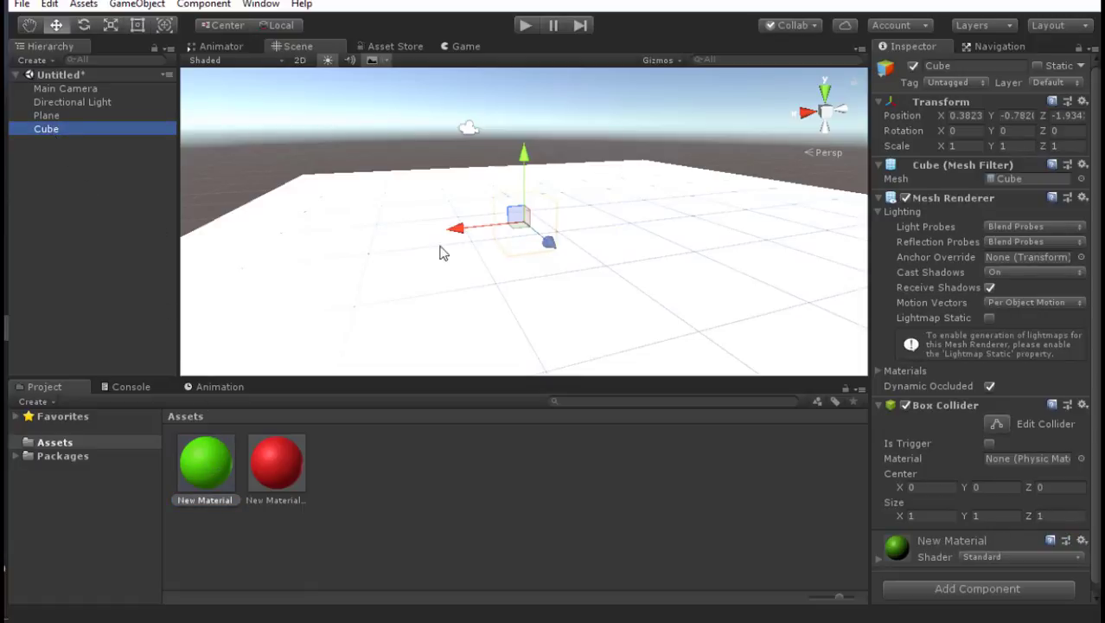
left_click_drag(524, 161, 519, 115)
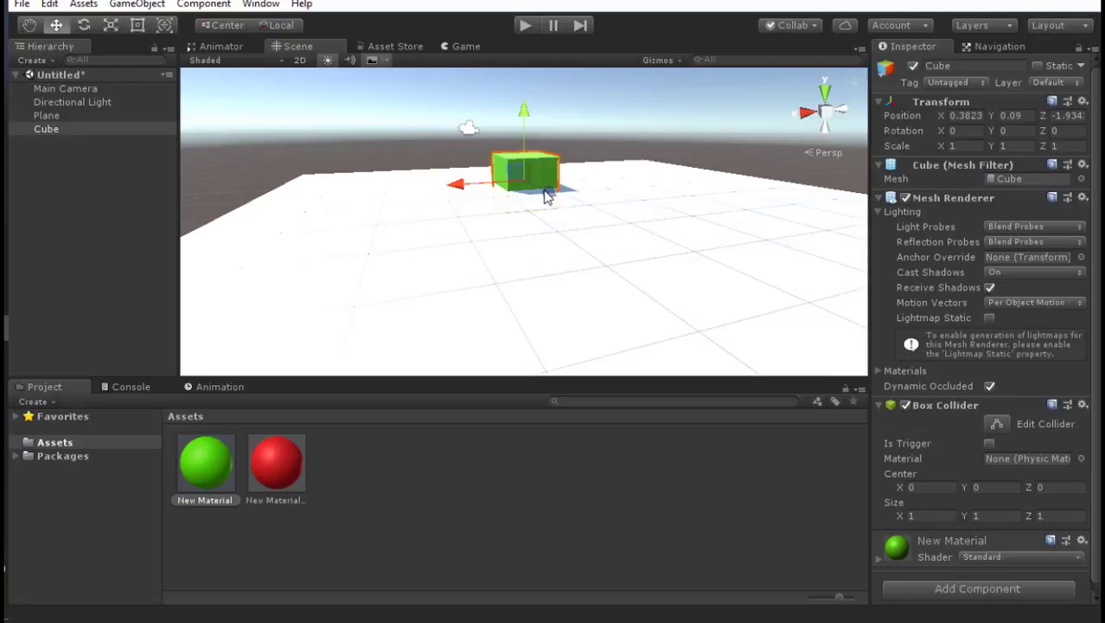
left_click_drag(544, 195, 579, 230)
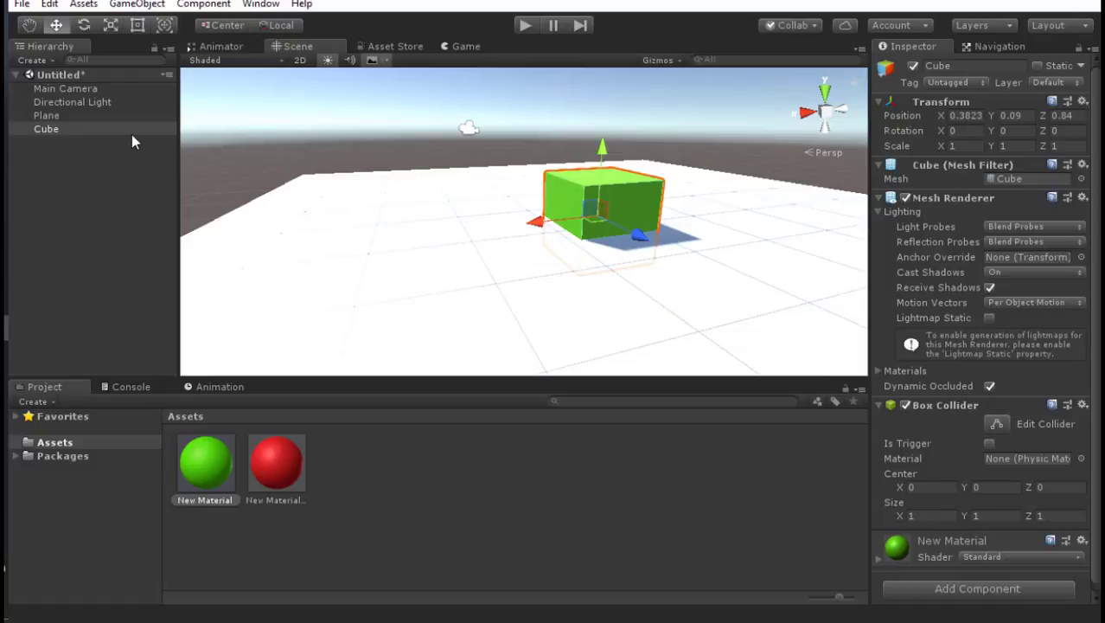
Raise the cube to about Y 0.48 so it rests on the plane, and shift it along X to about 1.61.
left_click(110, 118)
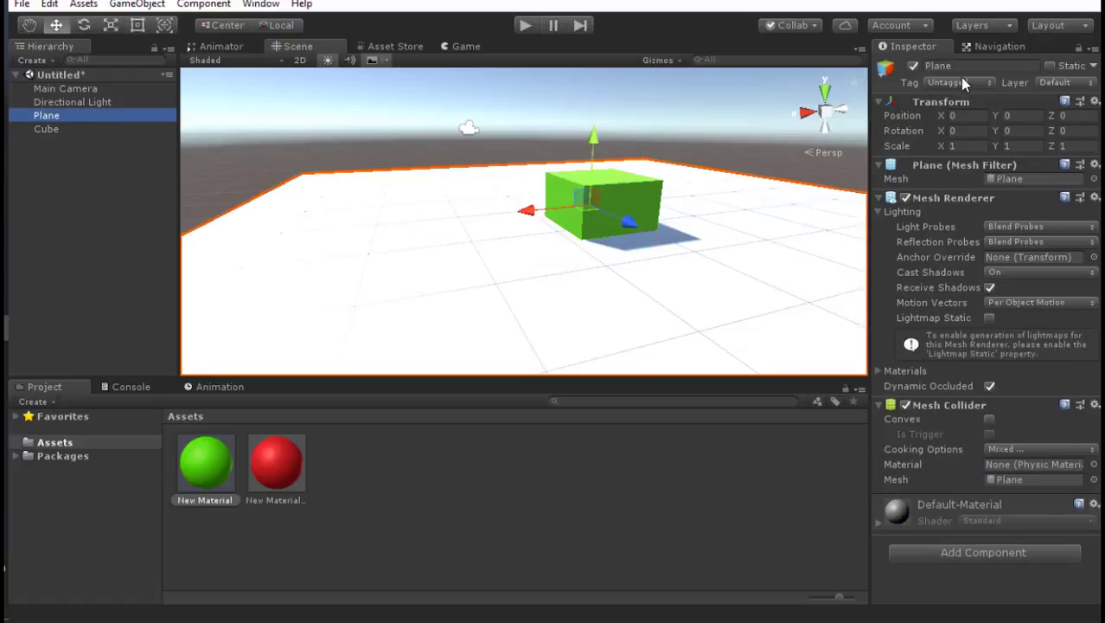
left_click(653, 195)
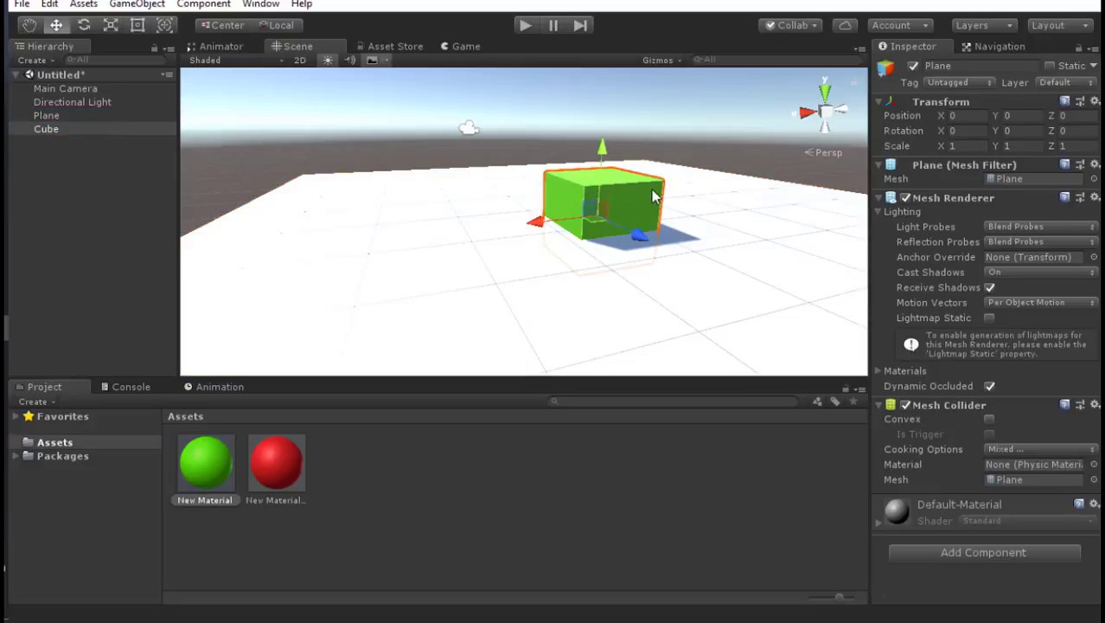
left_click_drag(605, 154, 602, 122)
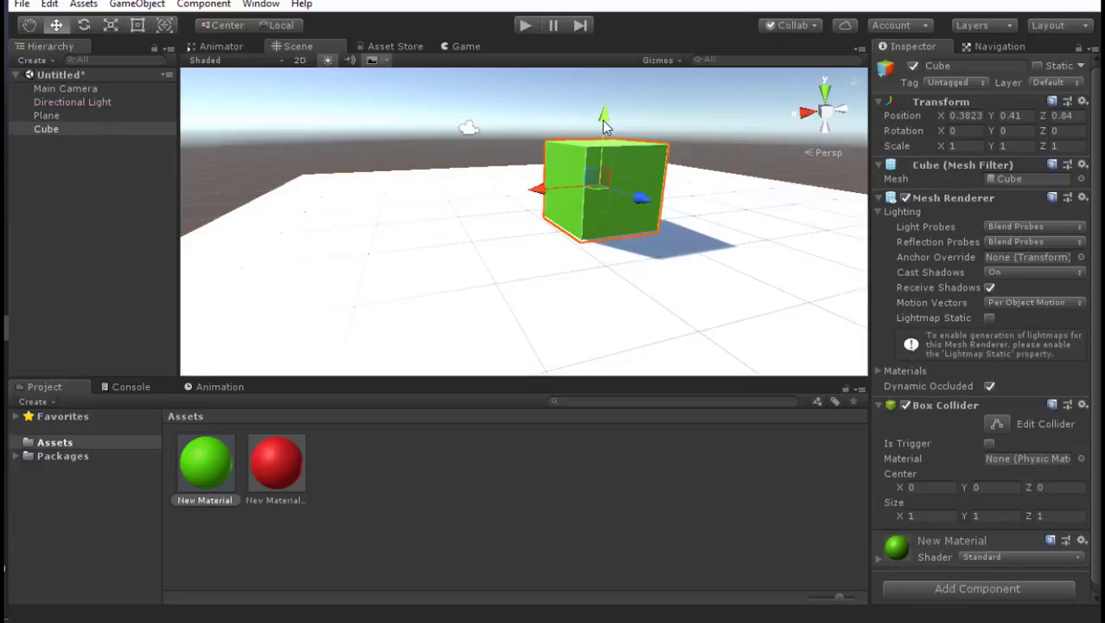
left_click_drag(540, 198, 460, 200)
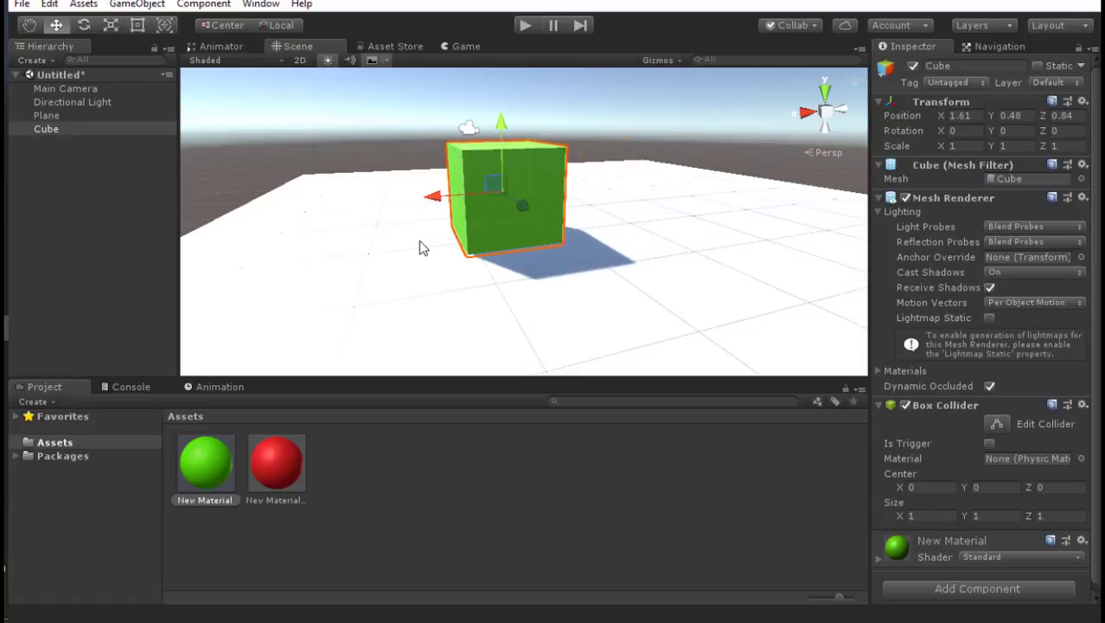
middle_click_drag(425, 246, 480, 237)
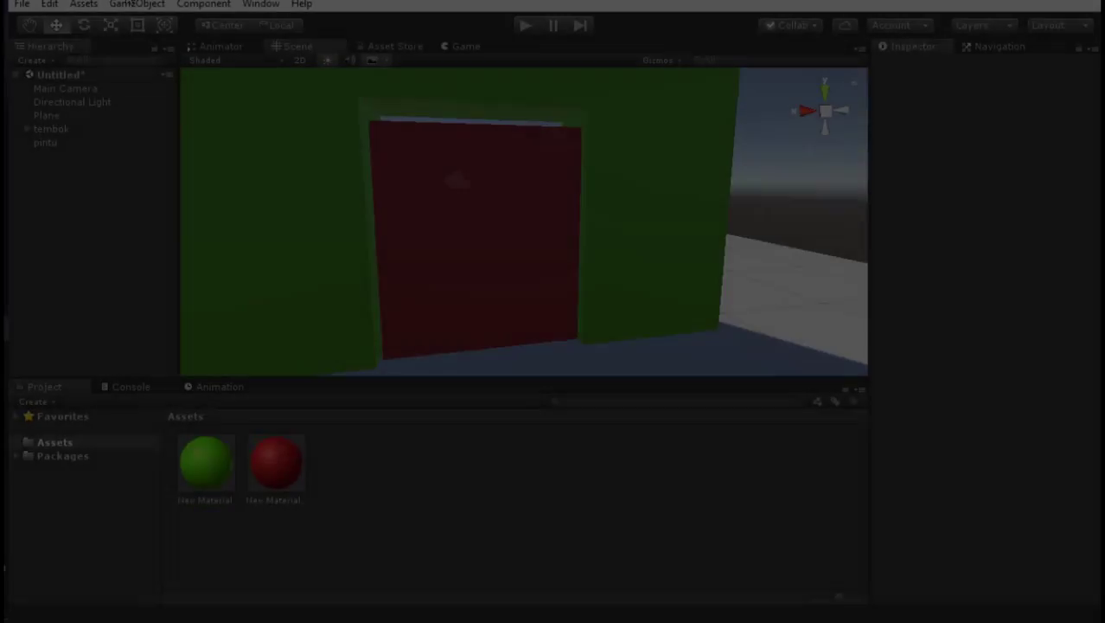
Enable Is Trigger on the Box Collider of each of the three green wall cubes in the tembok group.
scroll(461, 225, "down", 5)
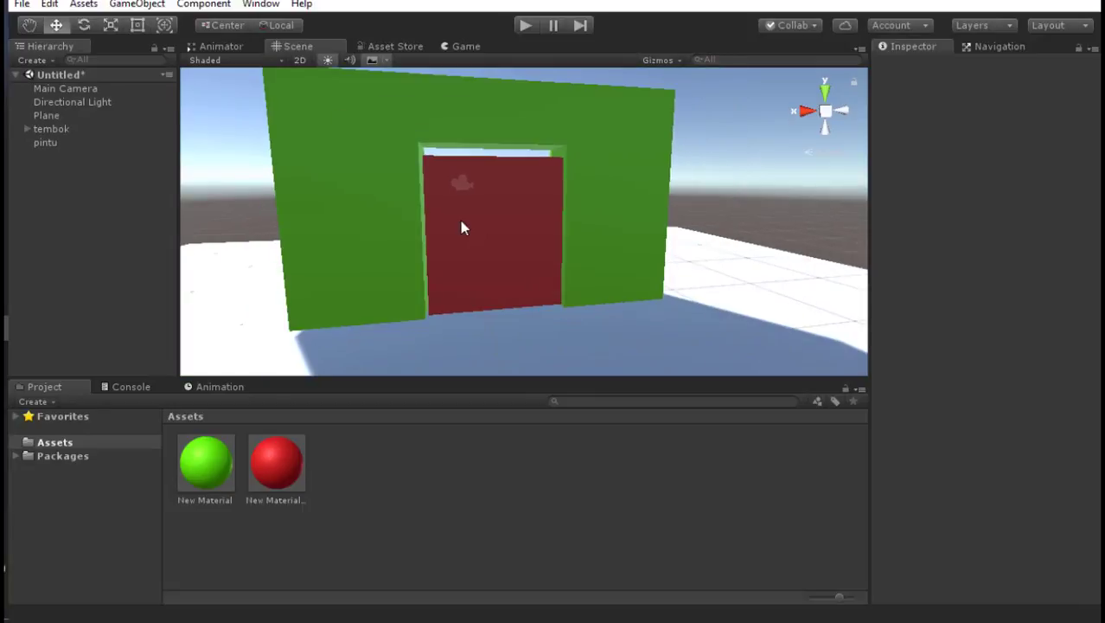
left_click(373, 194)
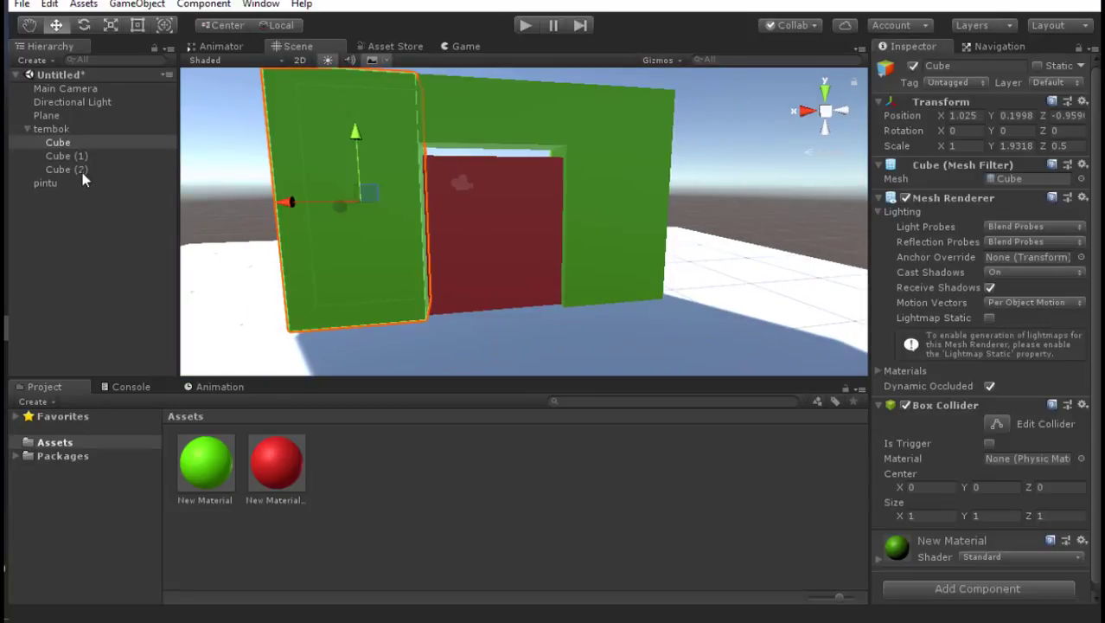
left_click(61, 128)
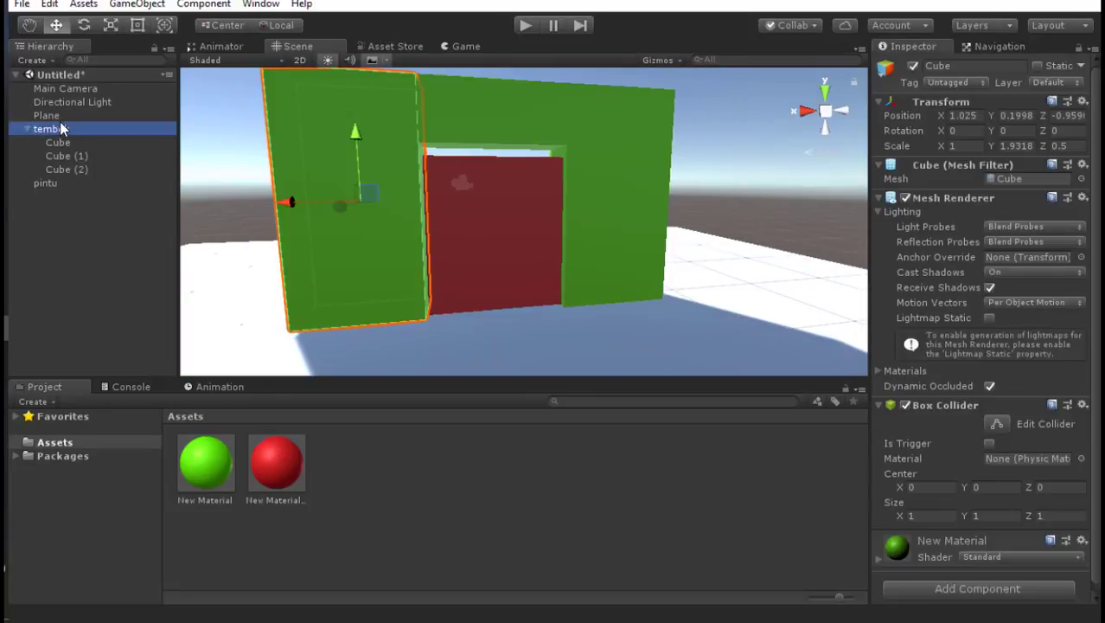
left_click(424, 177)
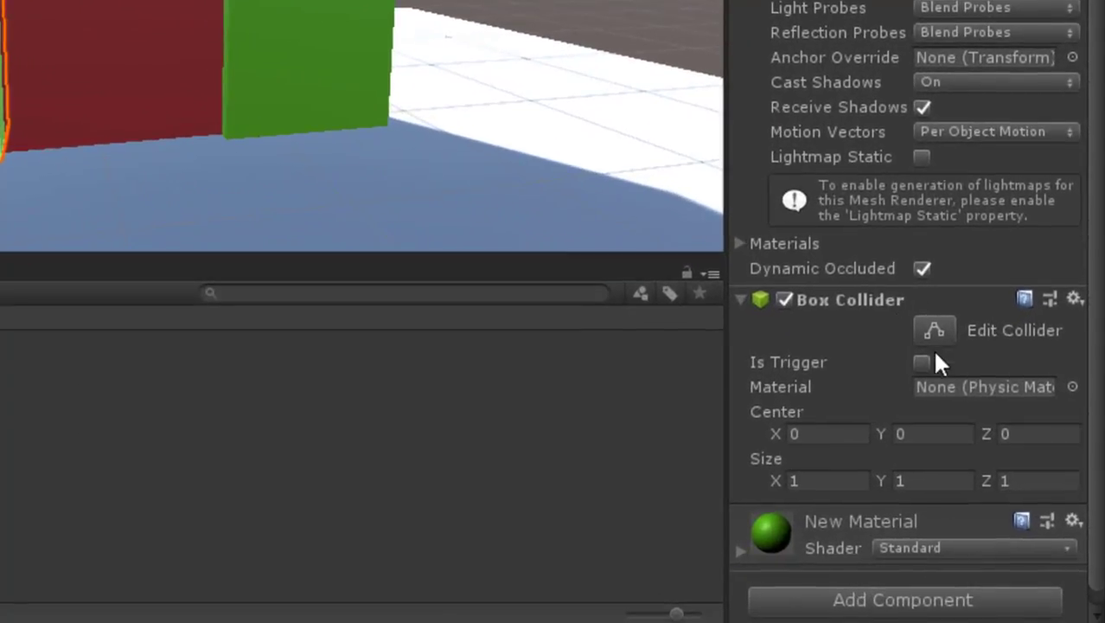
left_click(921, 362)
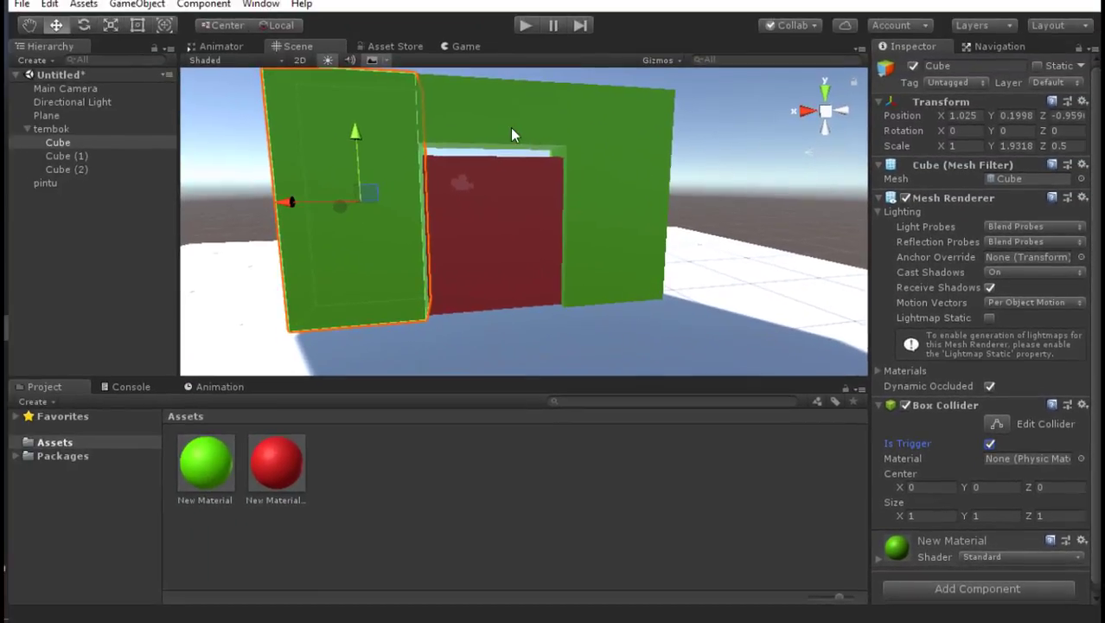
left_click(510, 127)
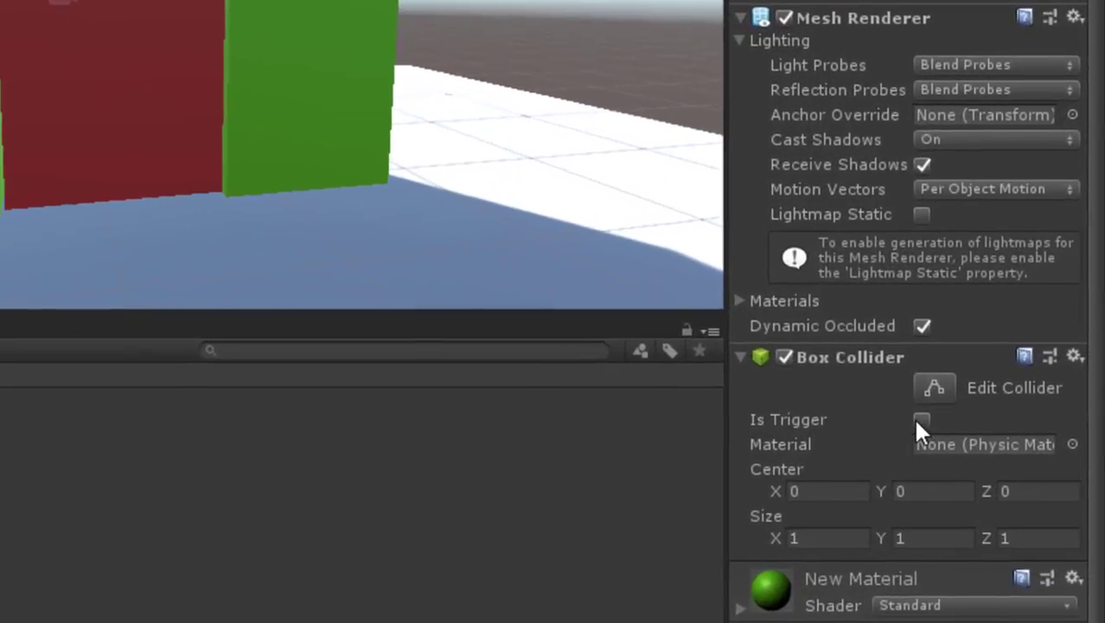
left_click(989, 443)
left_click(625, 215)
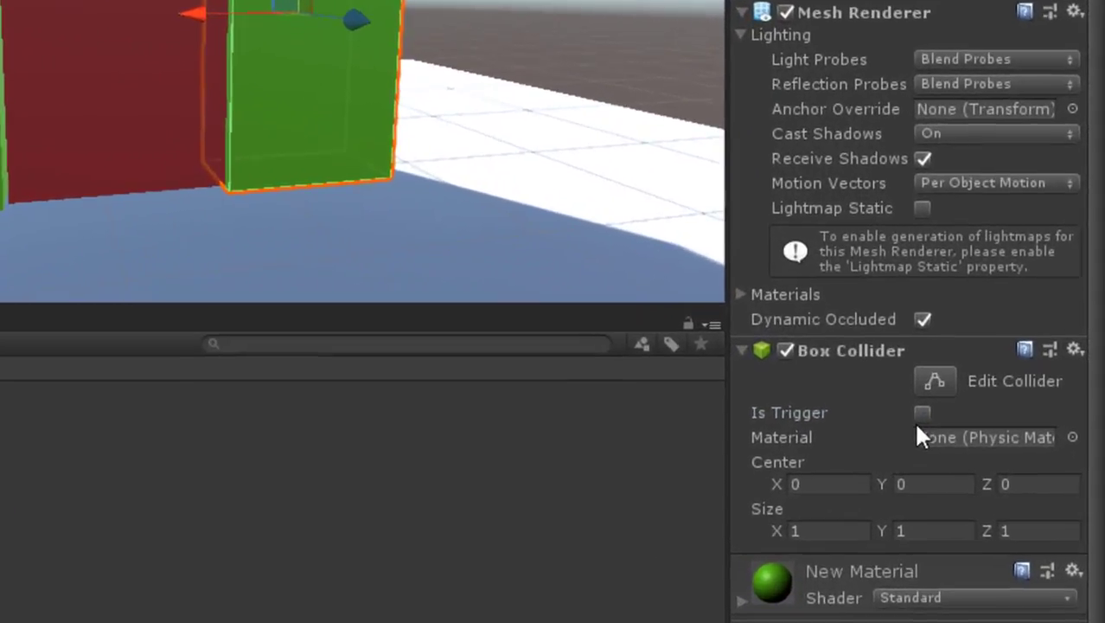
left_click(923, 412)
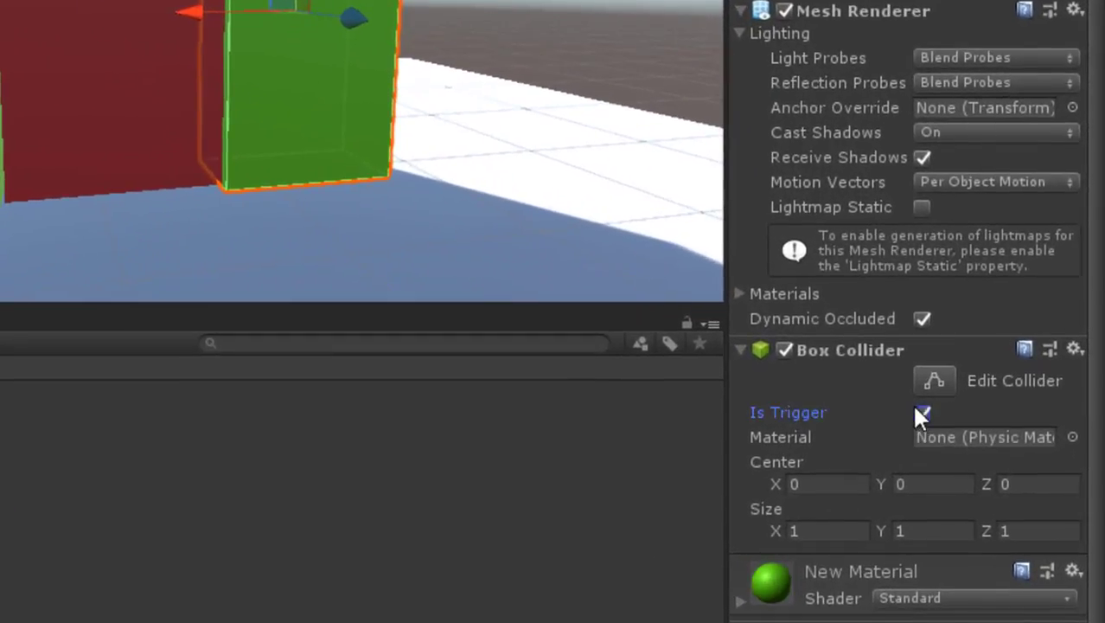
Create an empty child object under pintu and move it down and sideways to the red door's lower corner beside the wall.
left_click(46, 29)
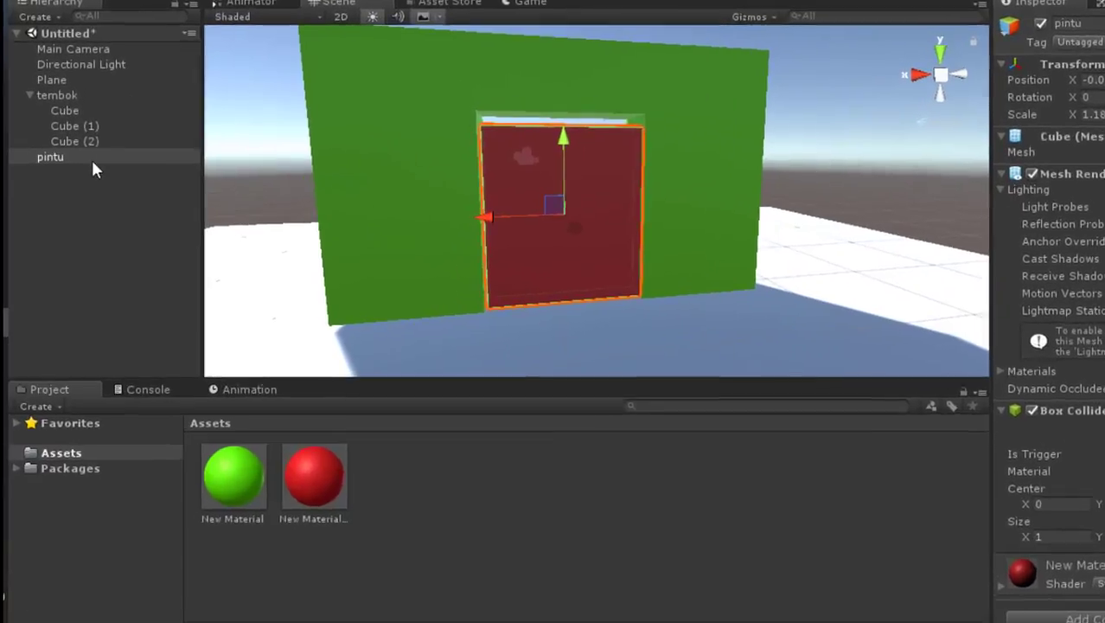
right_click(75, 208)
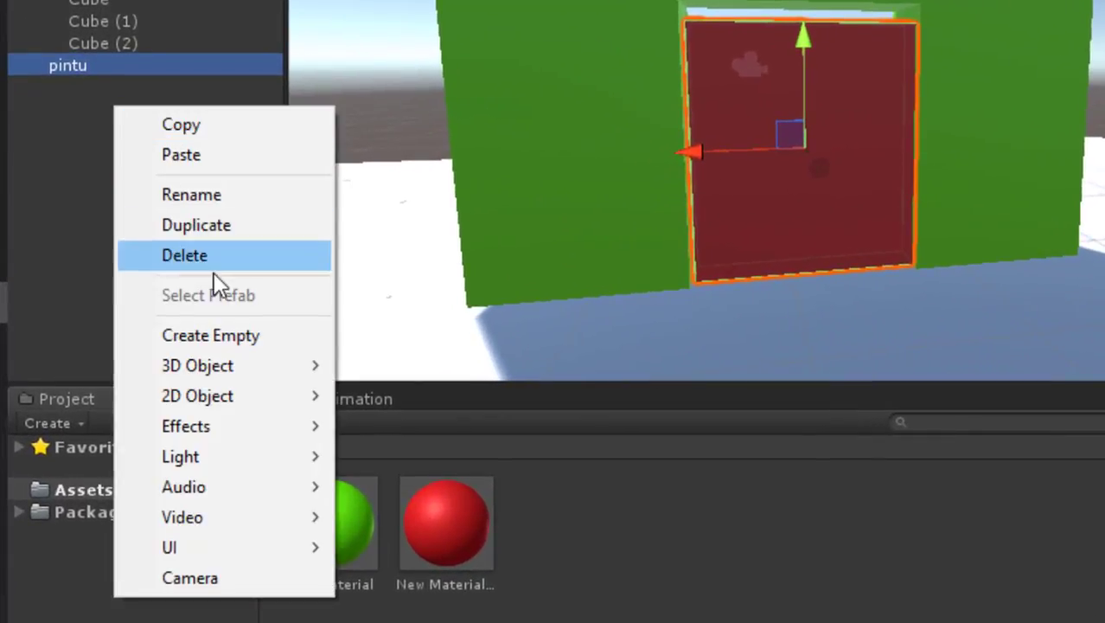
left_click(217, 335)
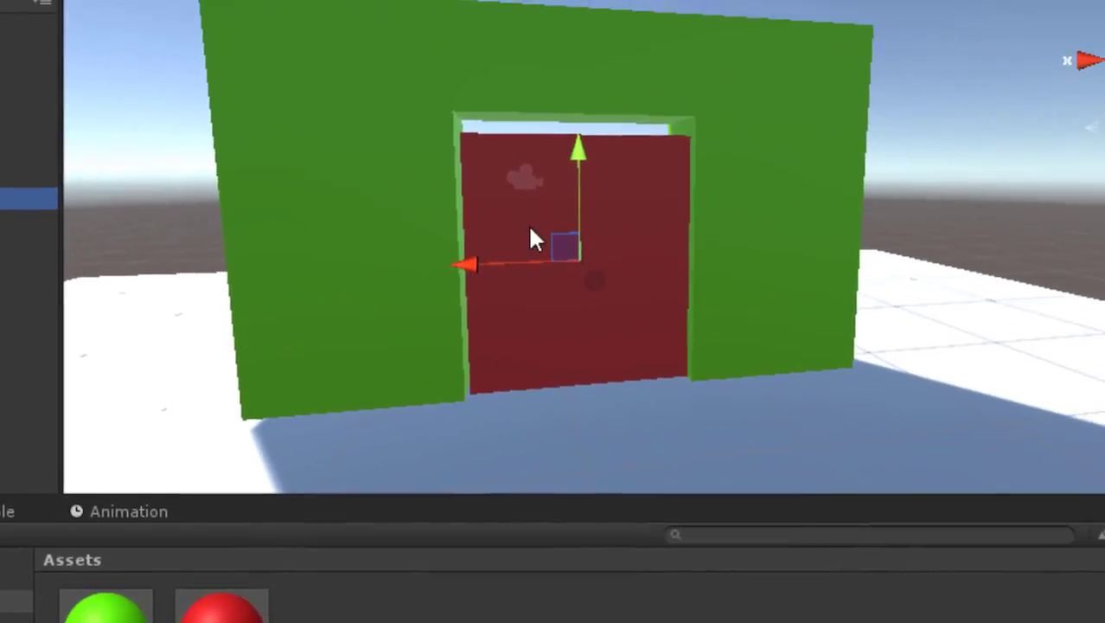
left_click_drag(733, 89, 733, 185)
left_click_drag(573, 257, 570, 280)
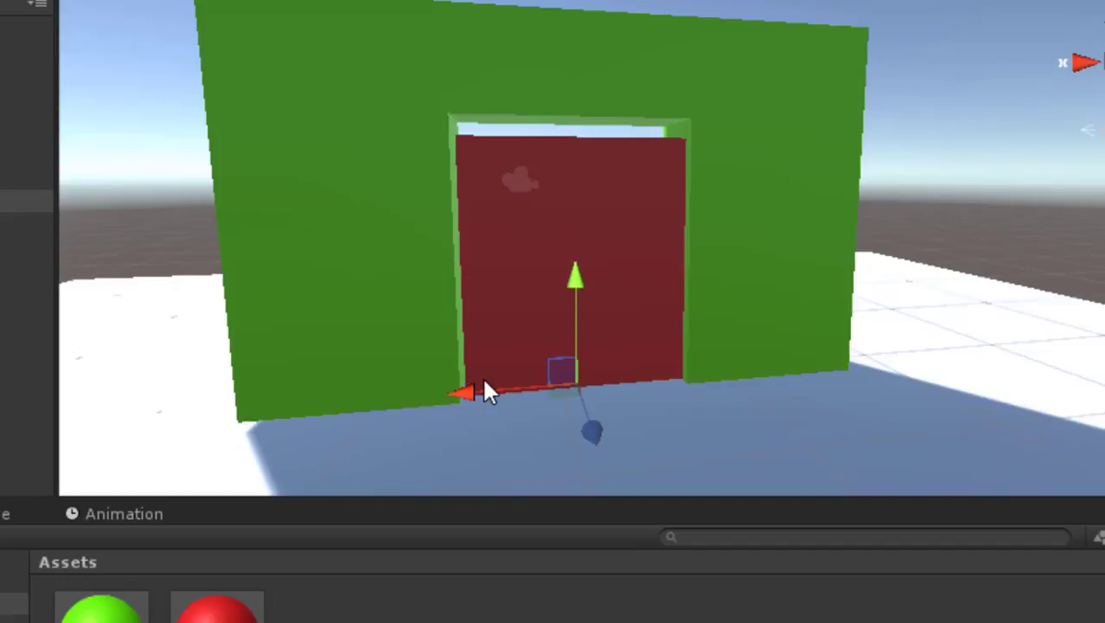
left_click_drag(469, 390, 569, 396)
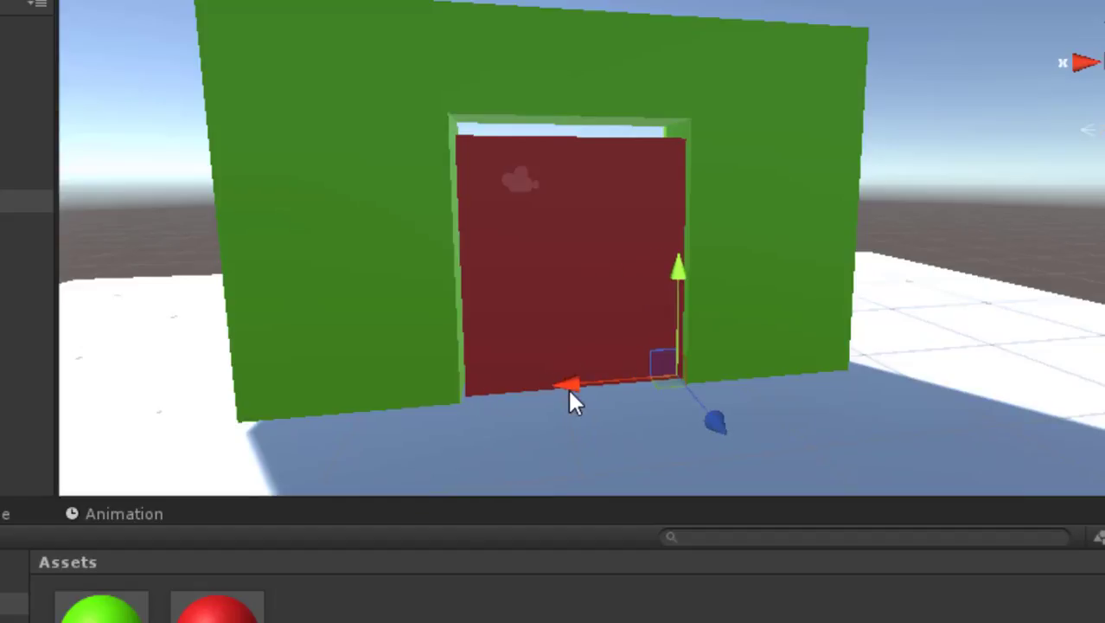
Fine-tune the empty object's height so it sits on the door's lower hinge corner, at local X -0.496 and Y -0.489.
scroll(604, 395, "up", 6)
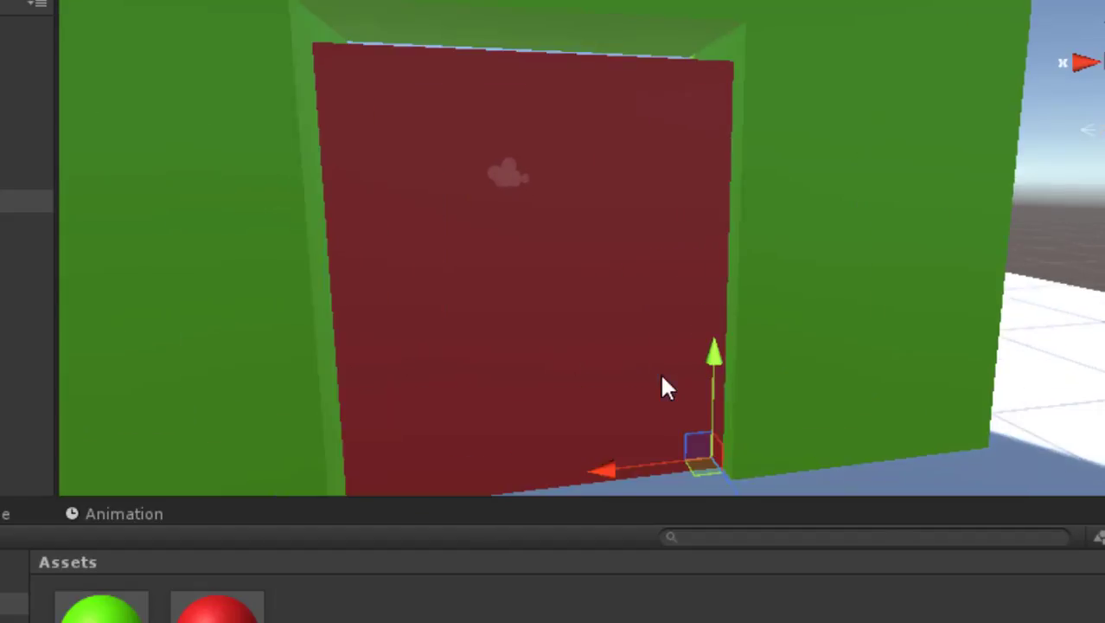
scroll(666, 365, "down", 5)
middle_click_drag(667, 361, 668, 255)
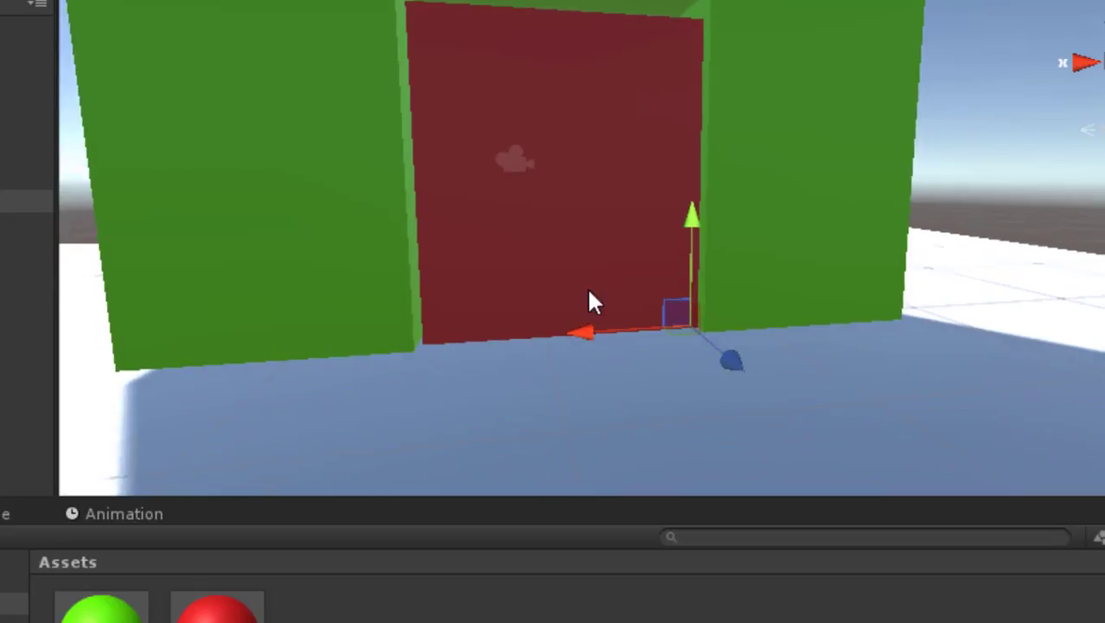
scroll(587, 285, "up", 2)
middle_click_drag(600, 291, 624, 293)
right_click_drag(644, 280, 747, 279)
middle_click_drag(722, 353, 1031, 336)
right_click_drag(612, 278, 856, 279)
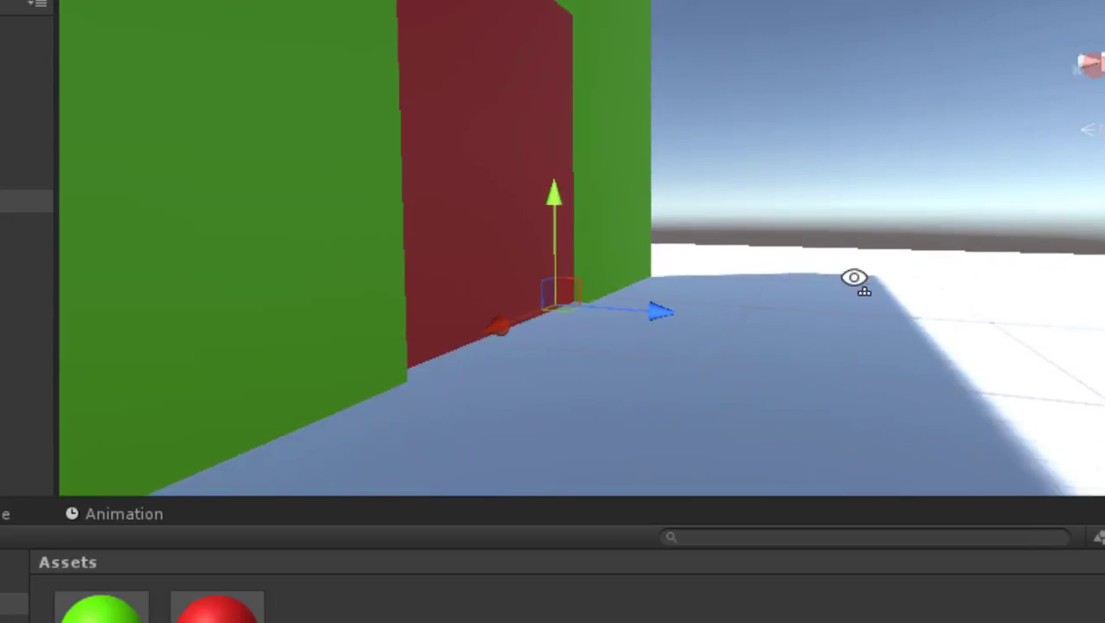
middle_click_drag(565, 360, 429, 428)
scroll(464, 408, "up", 3)
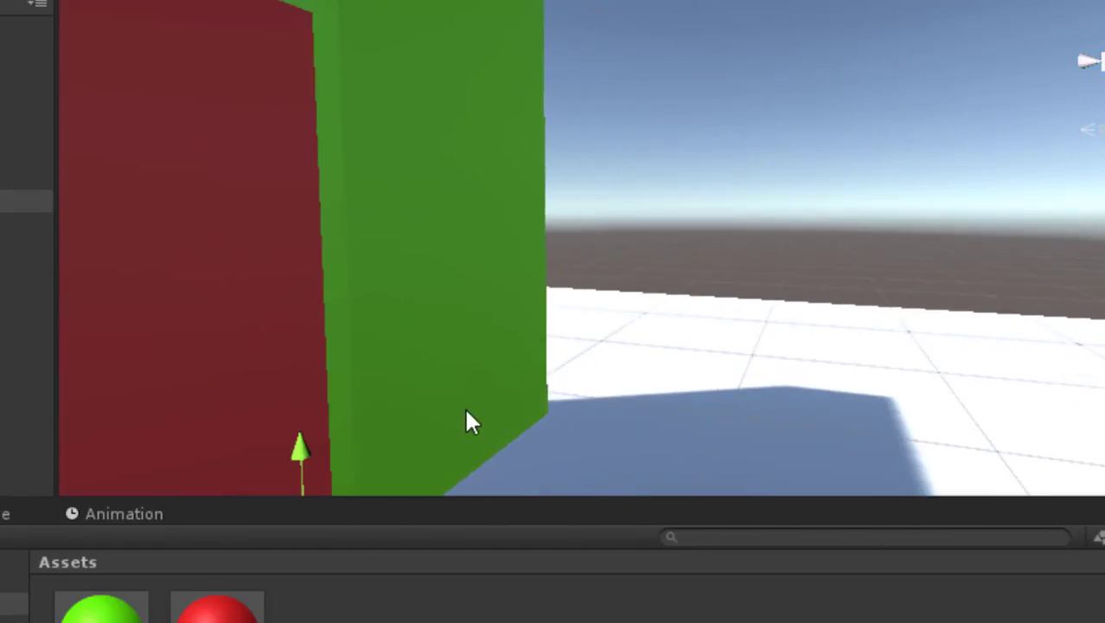
right_click_drag(321, 390, 203, 305)
middle_click_drag(442, 230, 186, 0)
middle_click_drag(592, 149, 1104, 31)
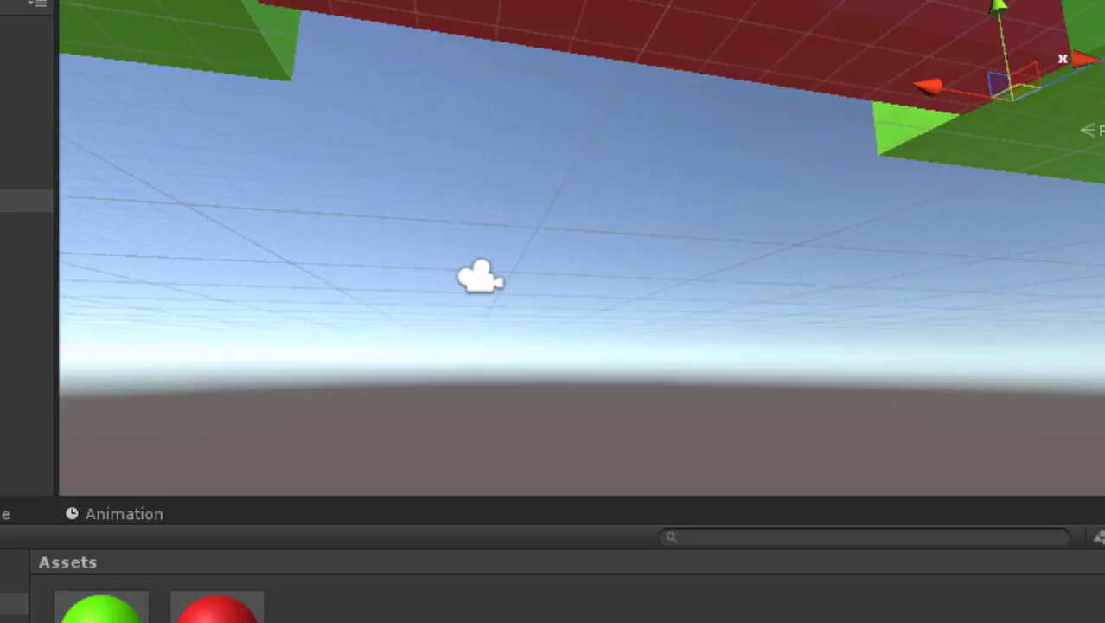
middle_click_drag(984, 190, 663, 622)
scroll(665, 310, "down", 4)
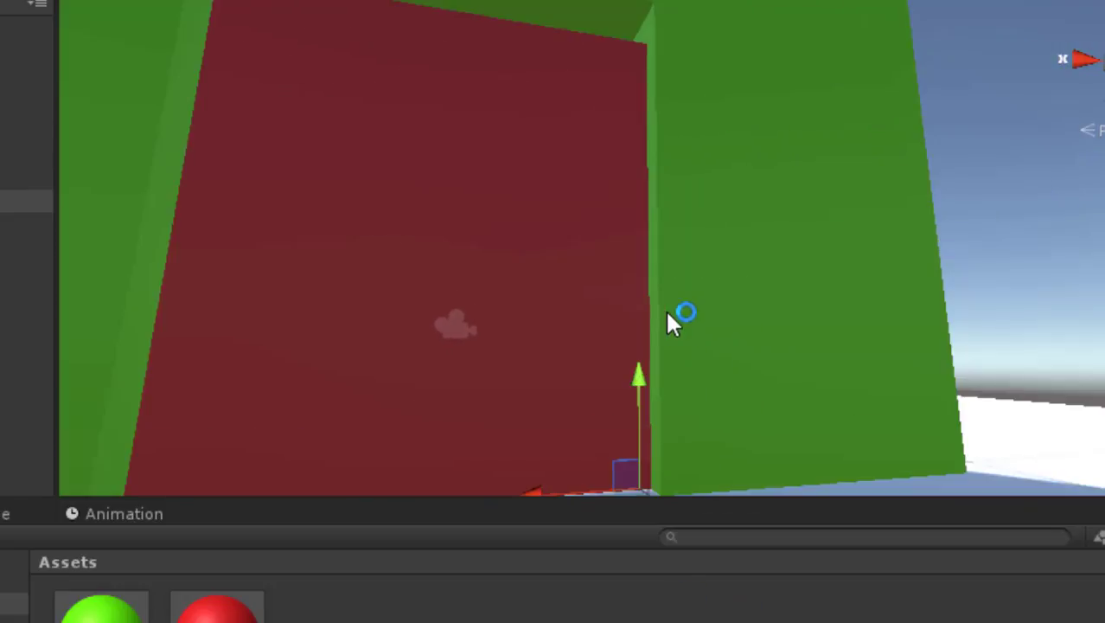
middle_click_drag(665, 310, 644, 388)
right_click_drag(618, 428, 598, 519)
scroll(665, 239, "down", 2)
middle_click_drag(666, 241, 684, 344)
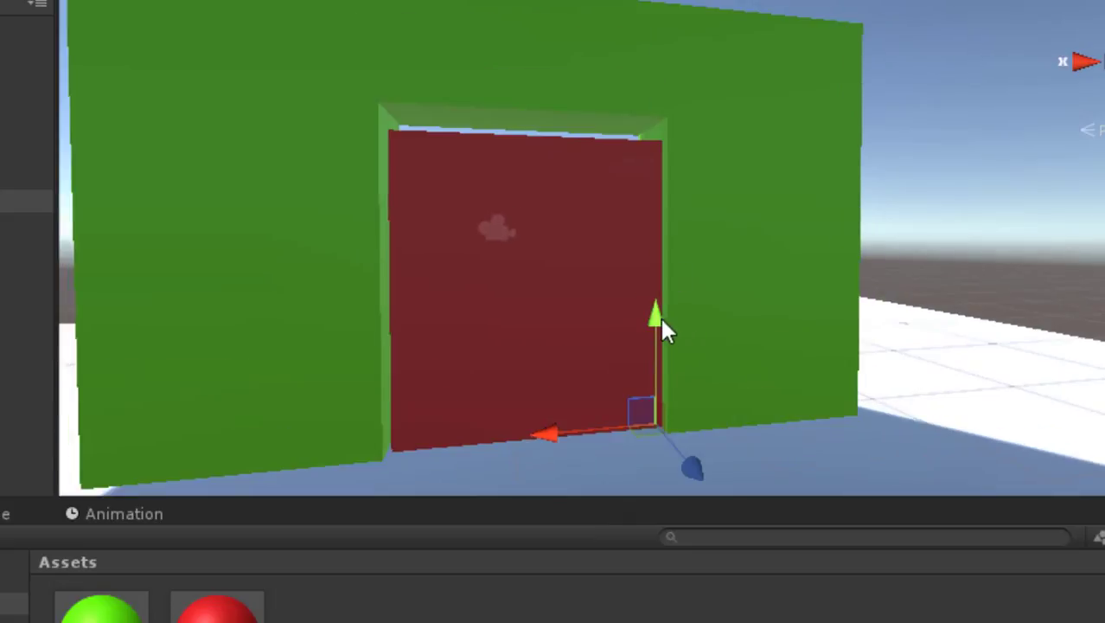
left_click_drag(660, 317, 653, 303)
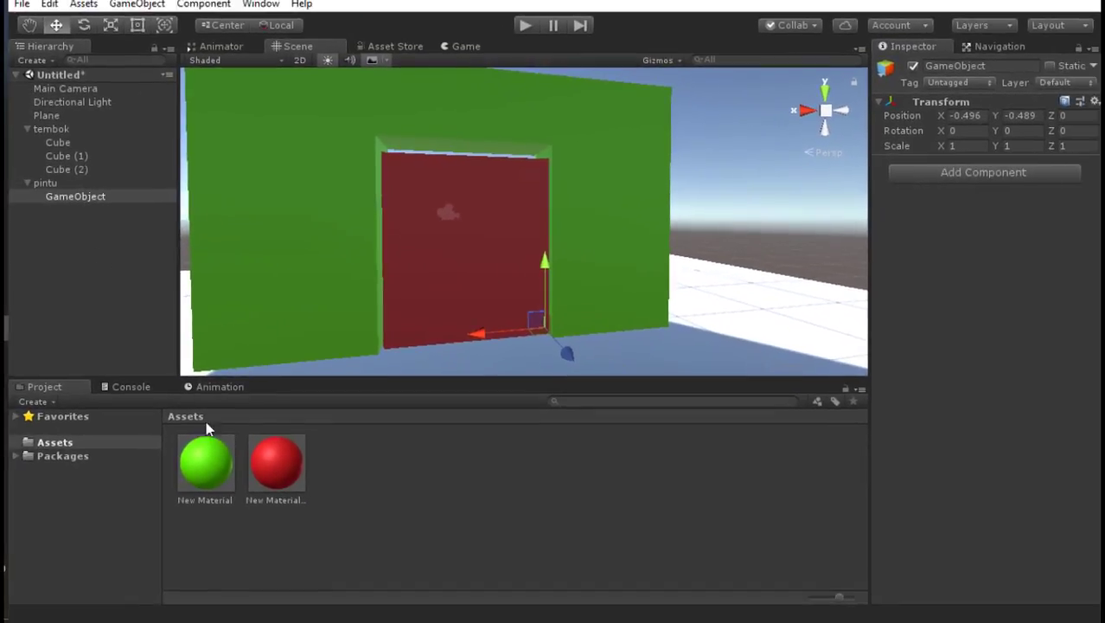
Open the Animation window and reverse the parenting so that pintu becomes a child of the empty GameObject.
left_click(217, 387)
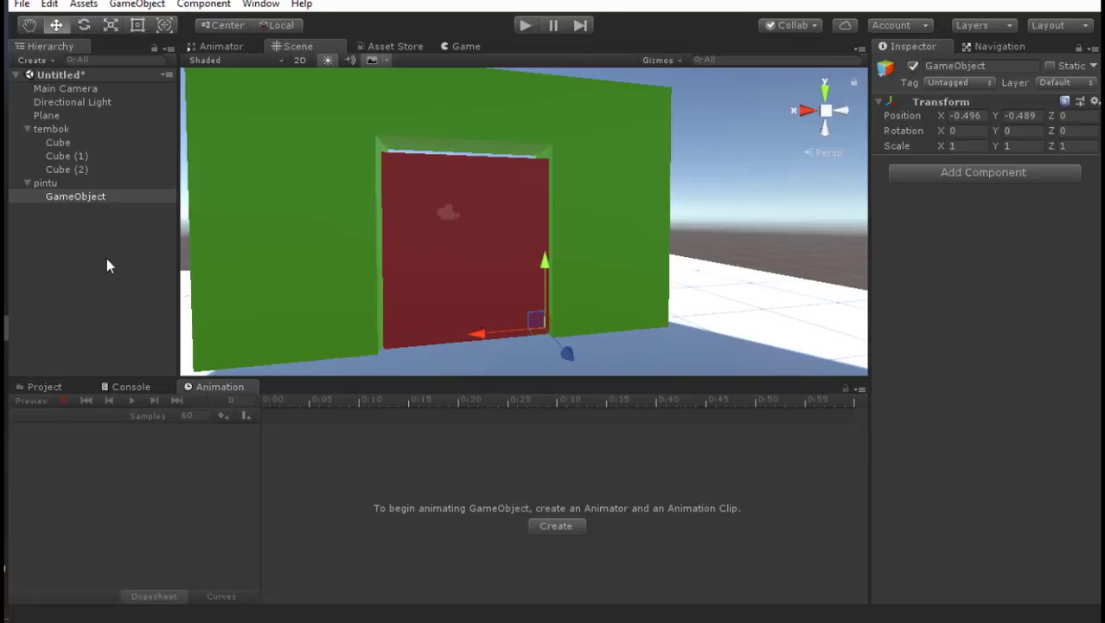
left_click(55, 184)
left_click(69, 204)
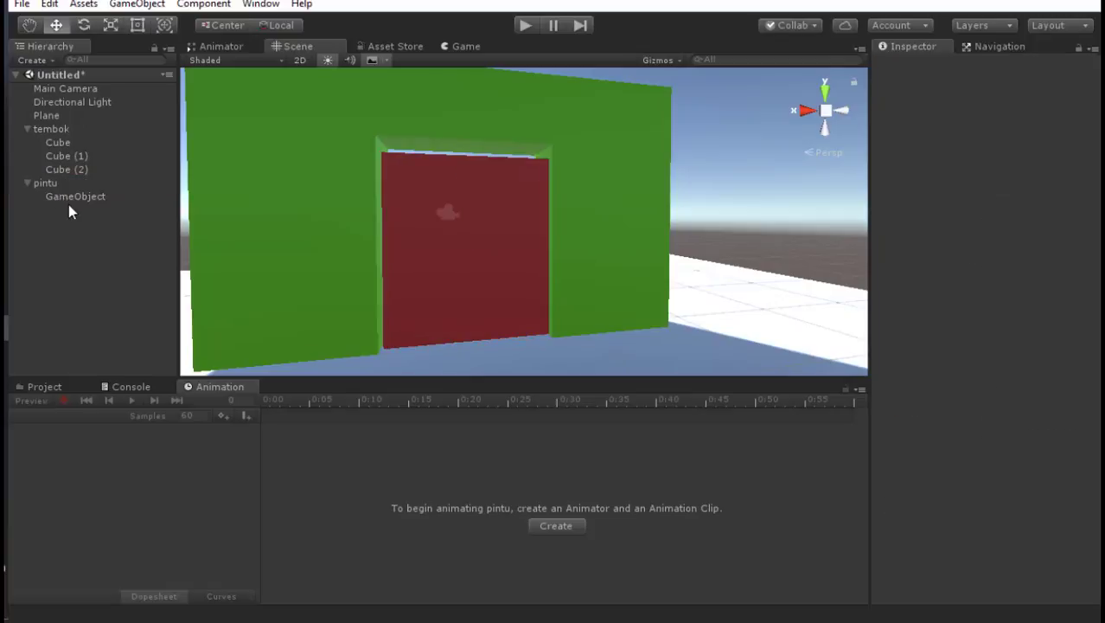
mouse_move(69, 197)
left_mouse_down()
mouse_move(67, 178)
mouse_move(67, 276)
mouse_move(54, 127)
mouse_move(45, 200)
mouse_move(59, 117)
mouse_move(66, 134)
mouse_move(57, 112)
mouse_move(71, 182)
left_mouse_up()
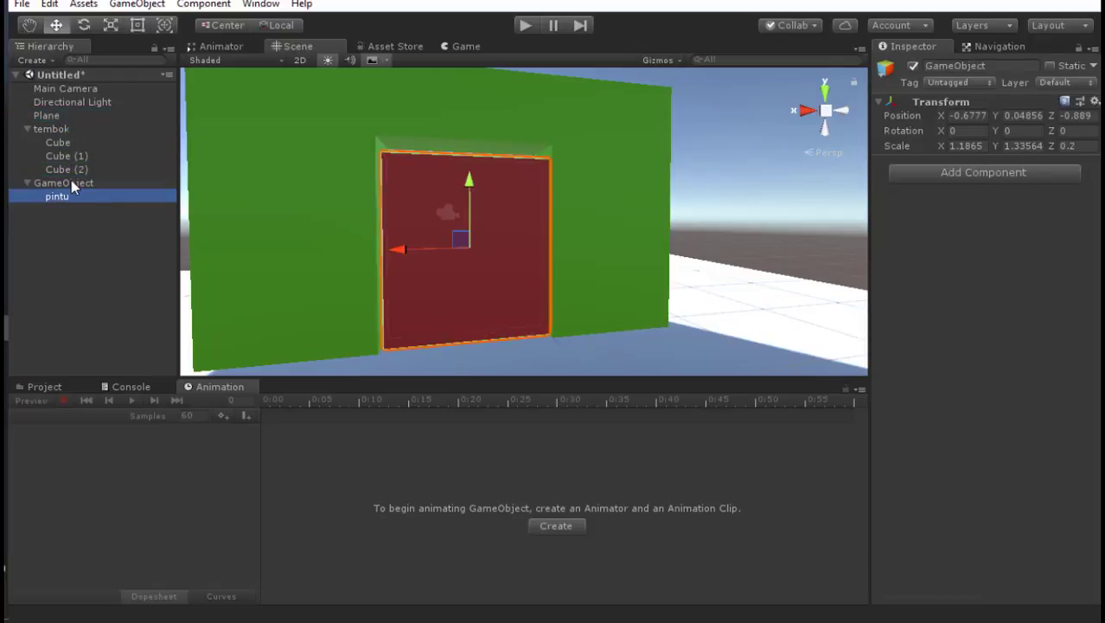
Create an animation clip for the parent GameObject and save it as animdorrss in the Assets folder.
left_click(27, 128)
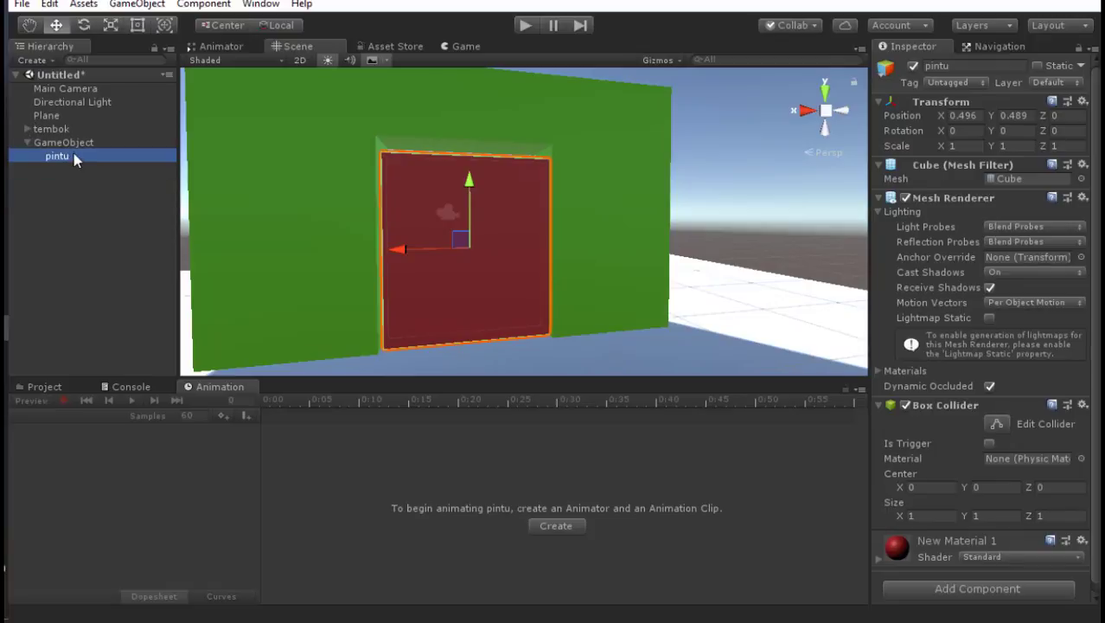
left_click(75, 144)
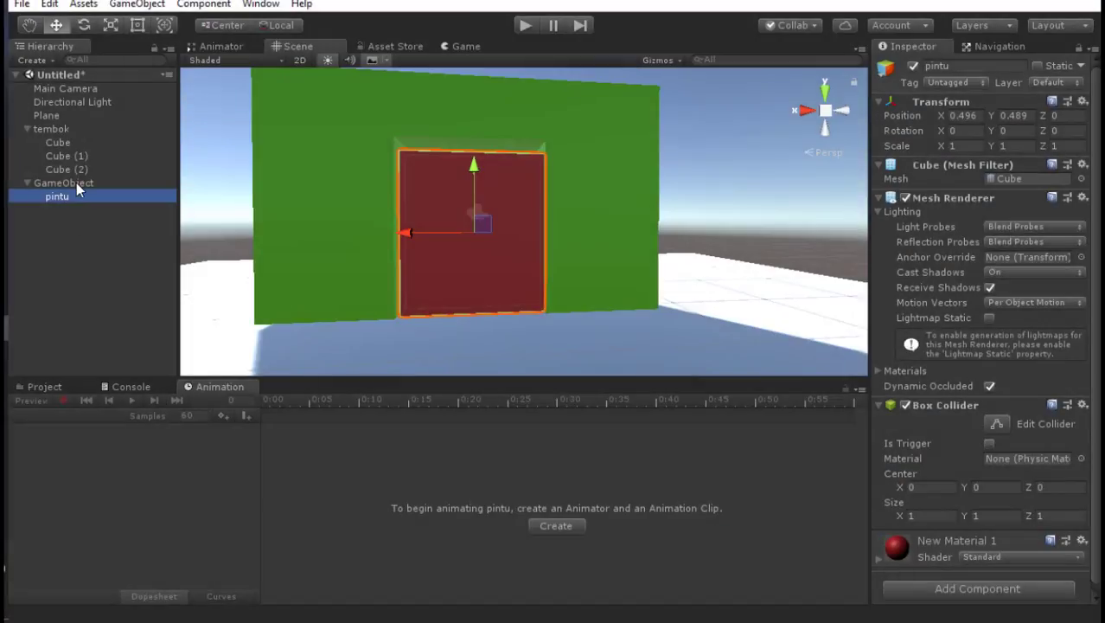
left_click(76, 183)
left_click(565, 529)
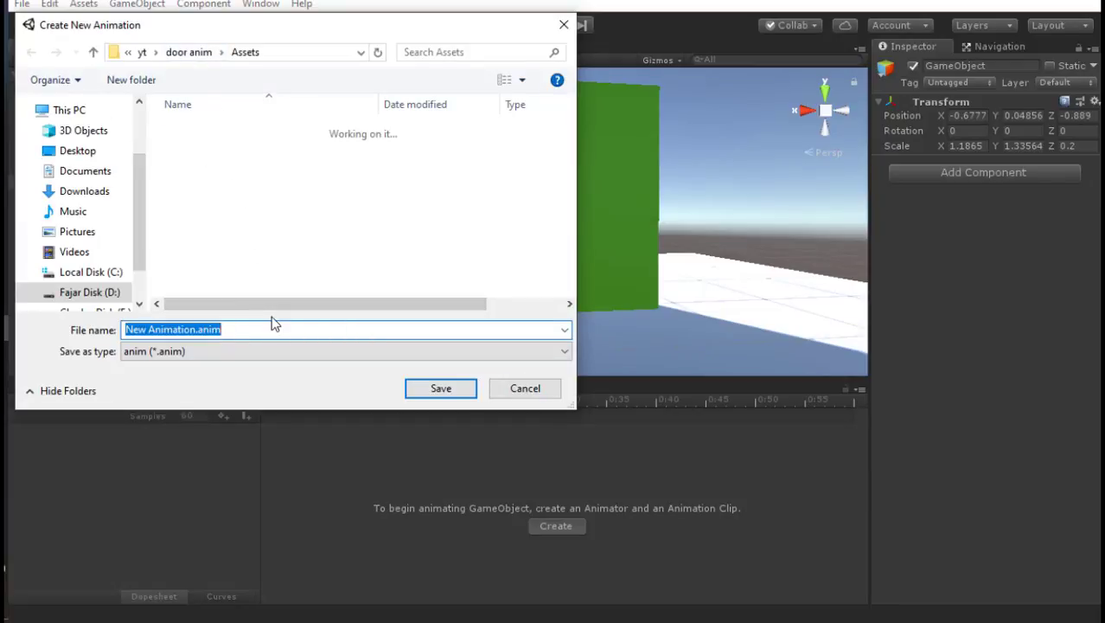
type("animdo")
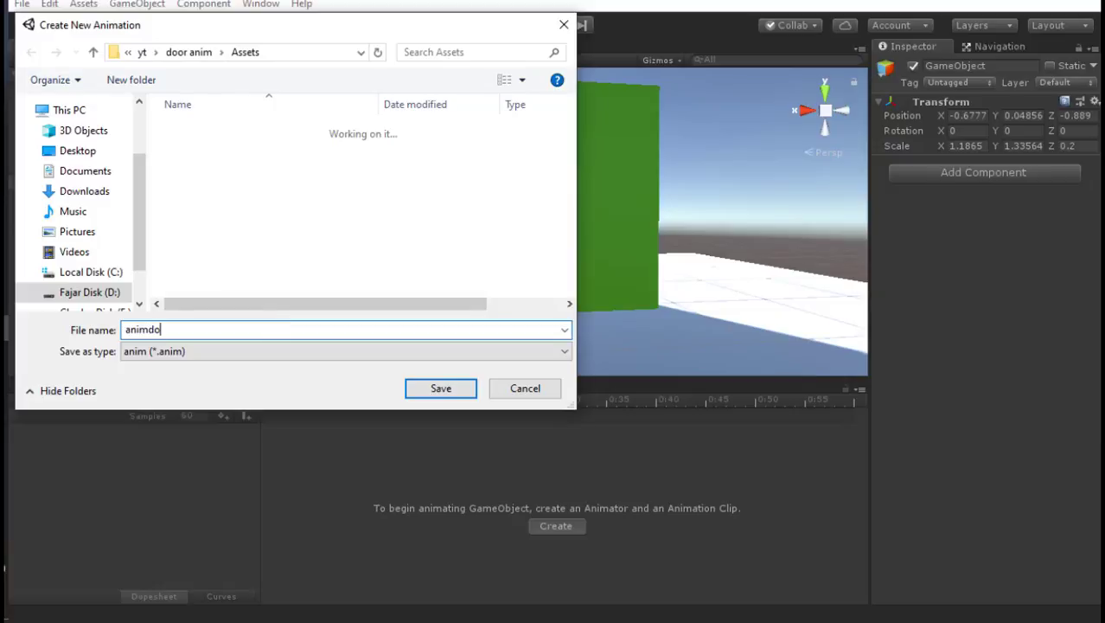
type("ss")
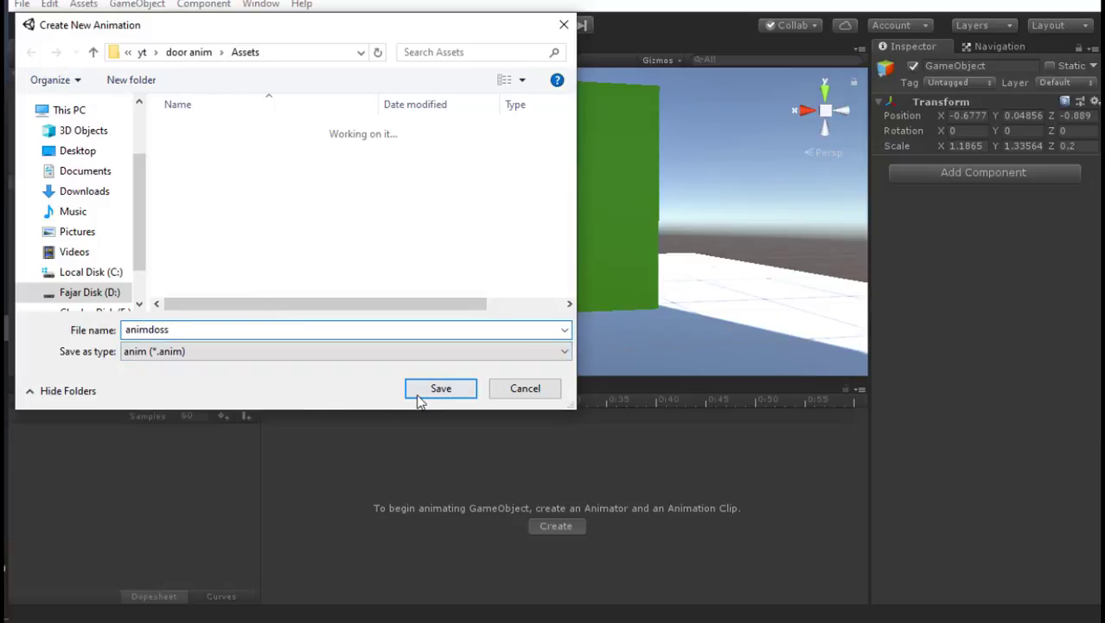
key("BackSpace")
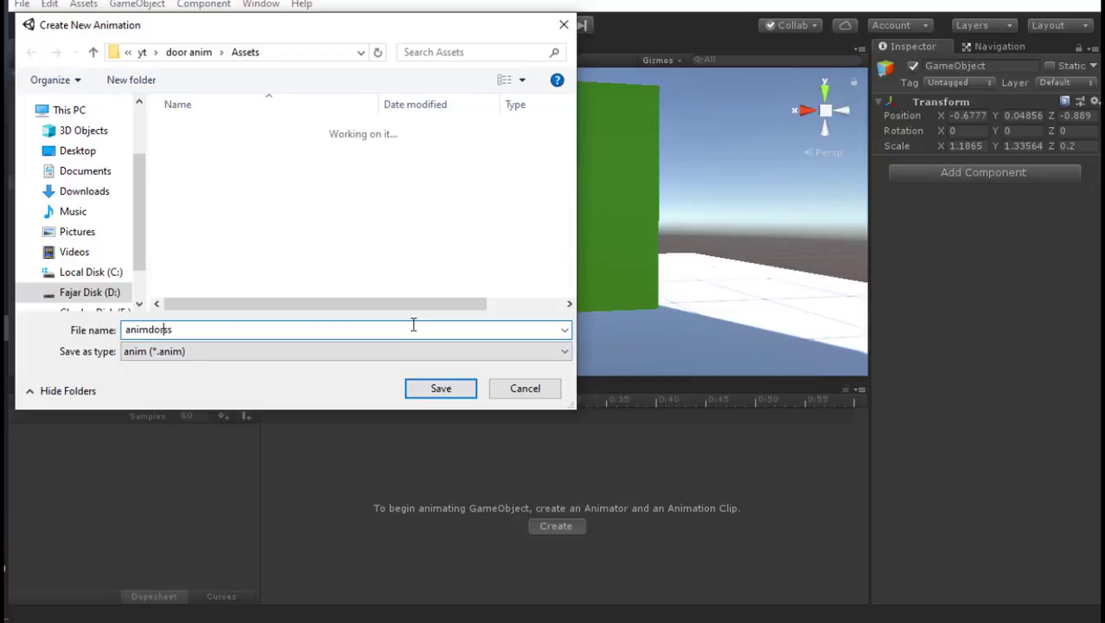
left_click(427, 394)
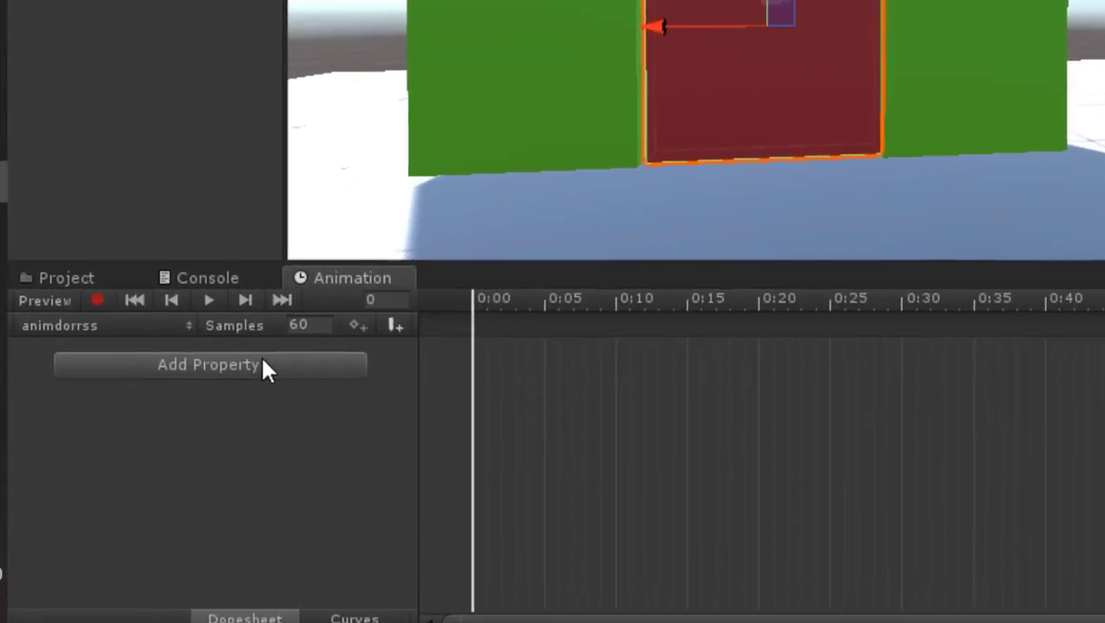
Add the GameObject's Transform Rotation as an animated property of the animdorrss clip.
left_click(265, 363)
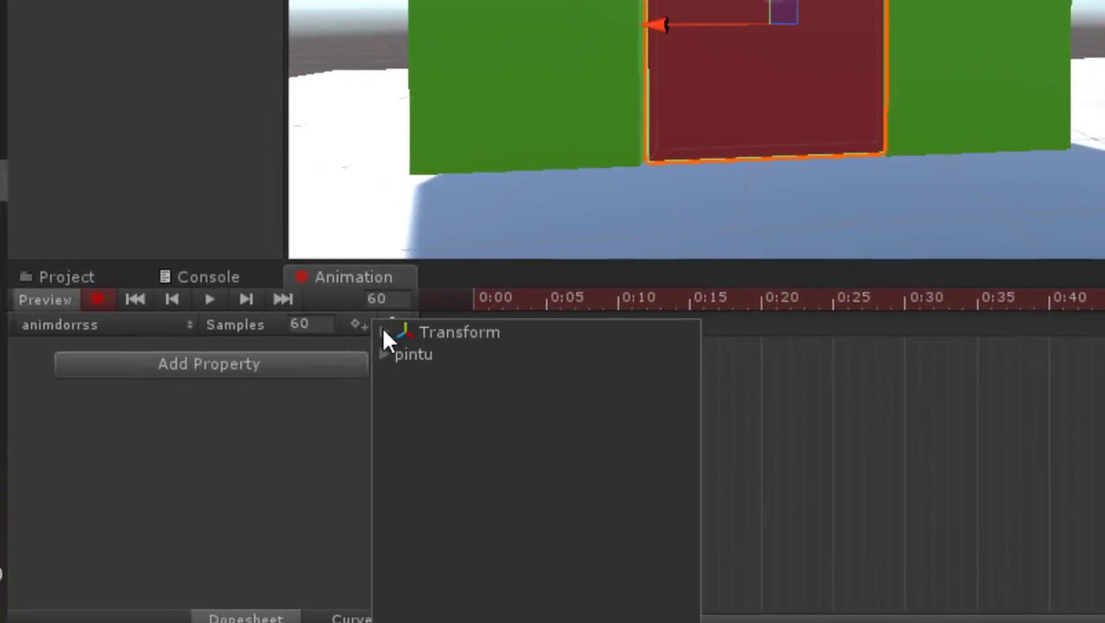
left_click(385, 333)
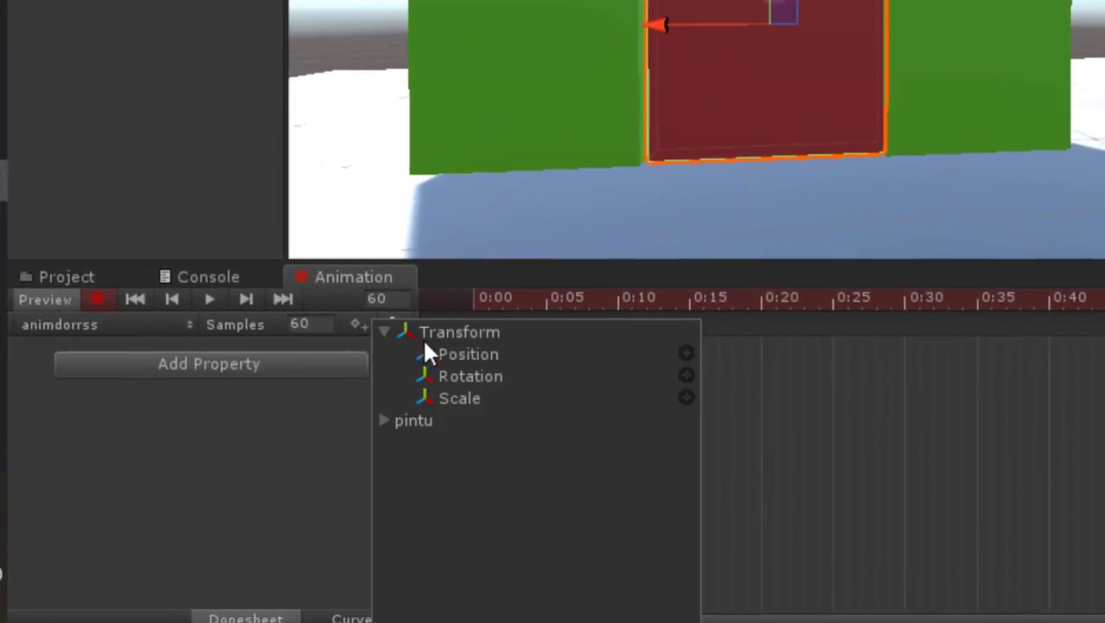
left_click(467, 382)
left_click(684, 376)
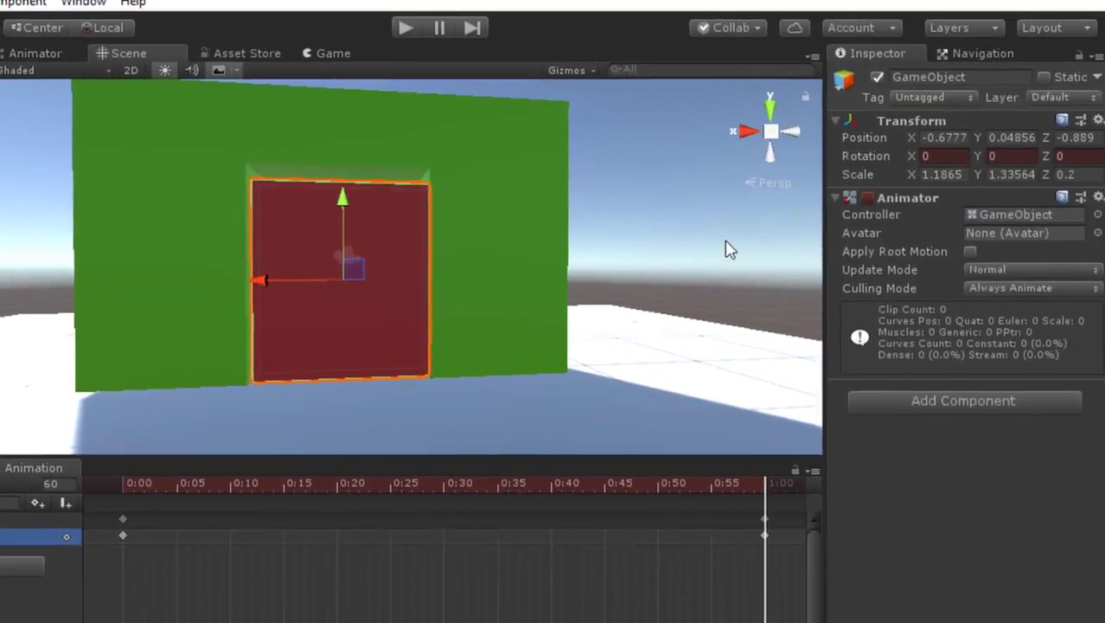
Set the GameObject's Y rotation to 90 at the 1:00 keyframe and preview the door animation.
left_click_drag(958, 158, 0, 191)
left_click(996, 159)
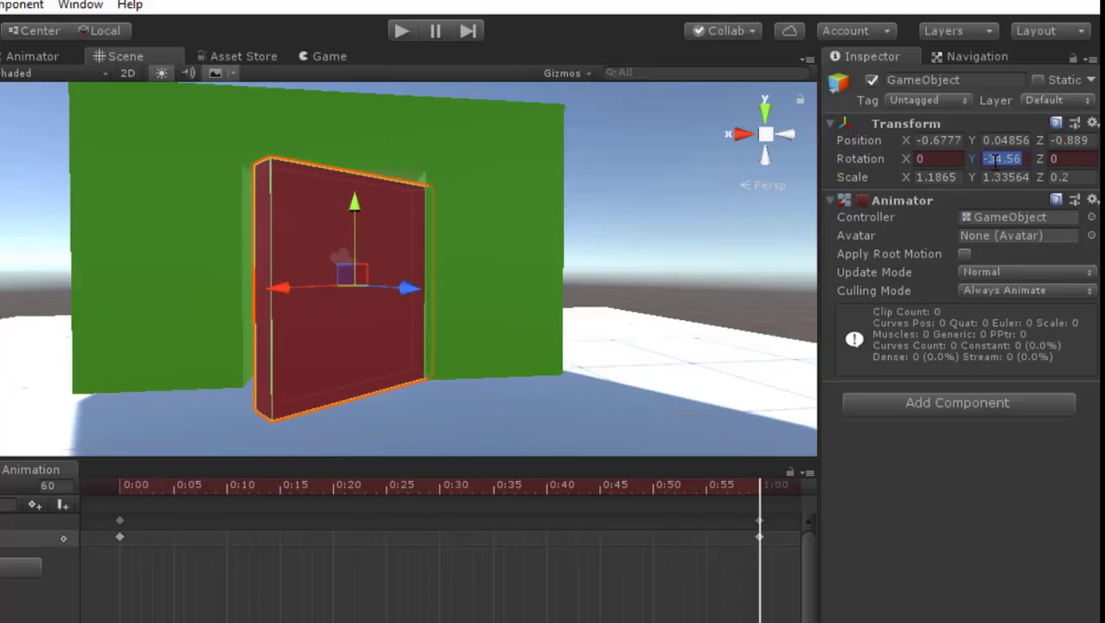
type("90")
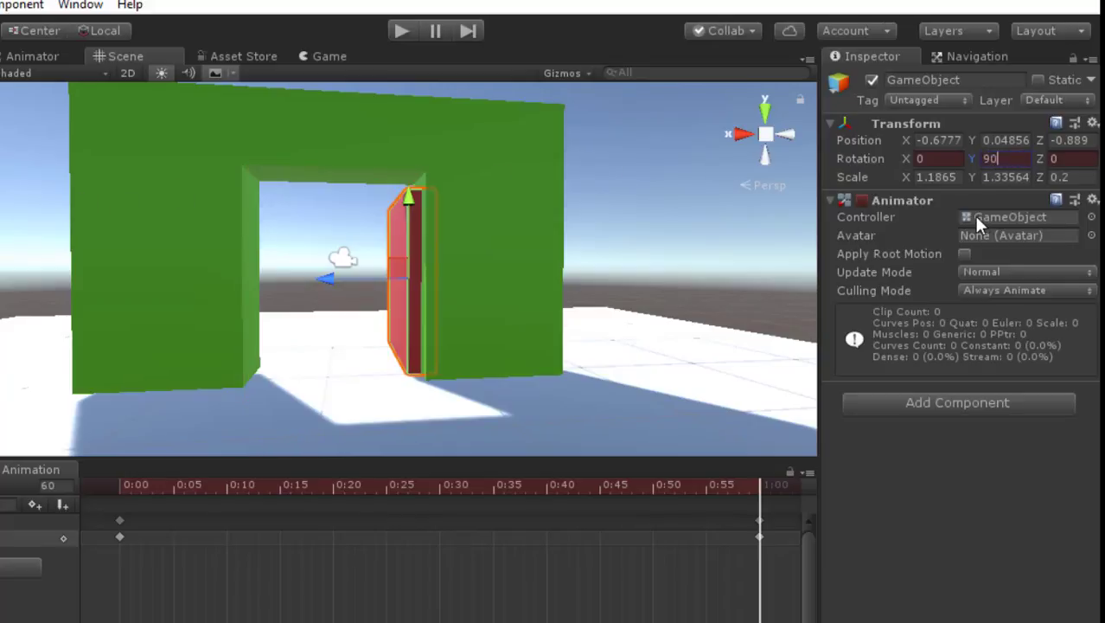
left_click(984, 162)
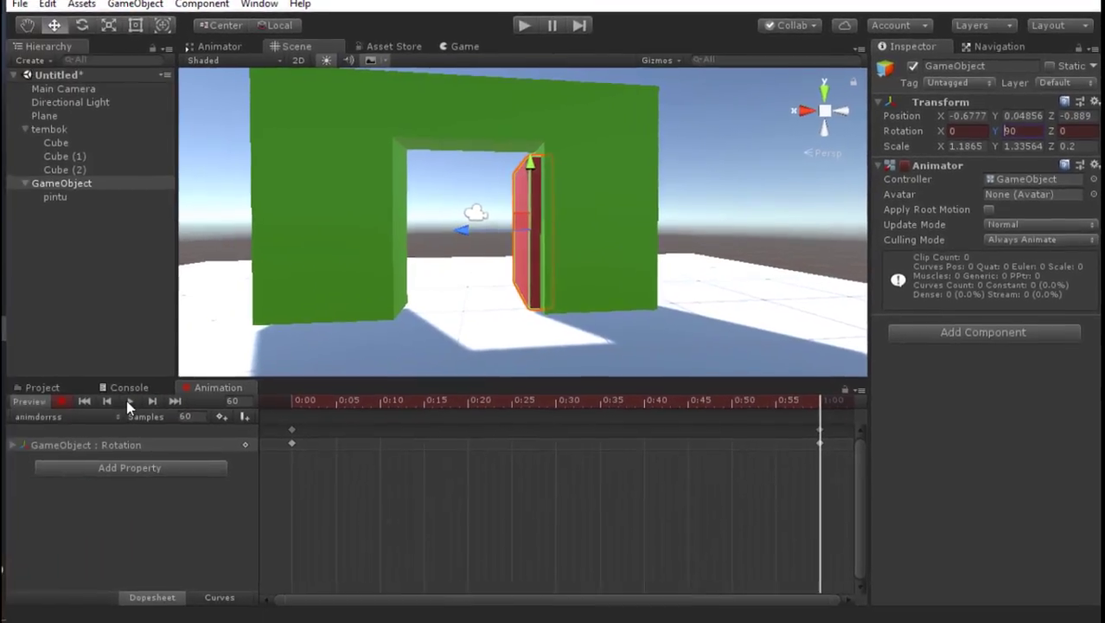
left_click(129, 401)
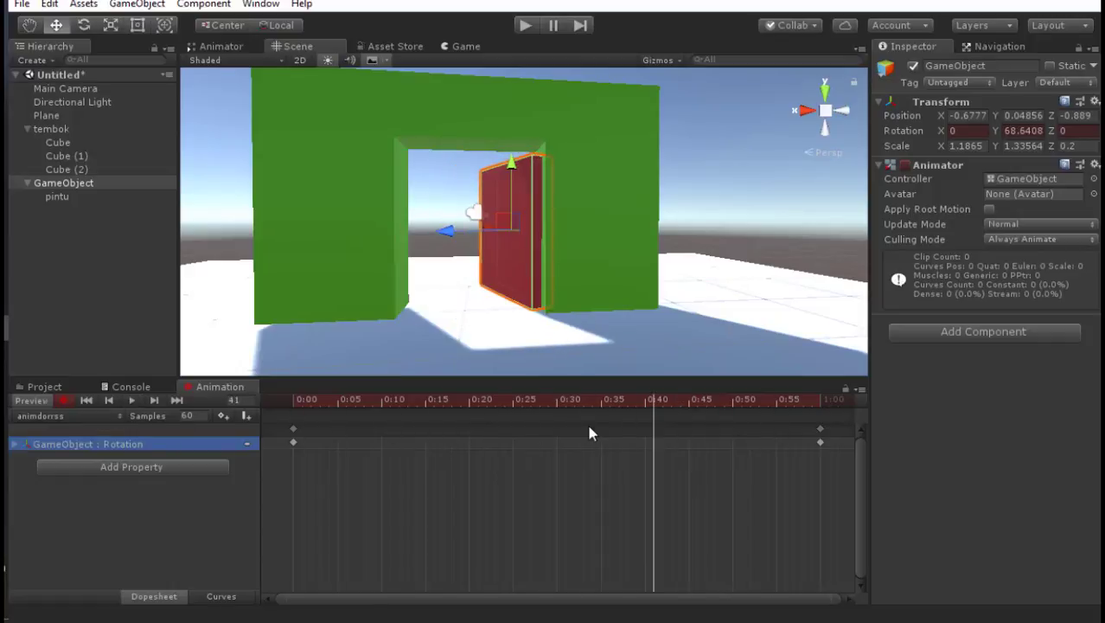
Add a closing keyframe at 2:00 with the GameObject's Y rotation set to 0.
scroll(588, 430, "down", 2)
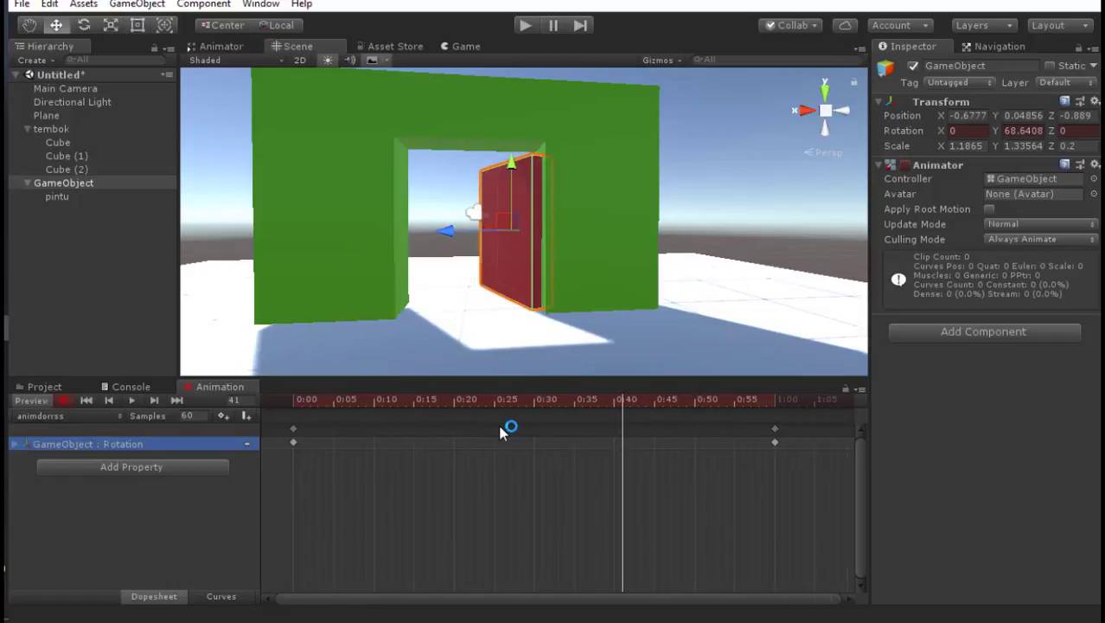
scroll(500, 428, "down", 1)
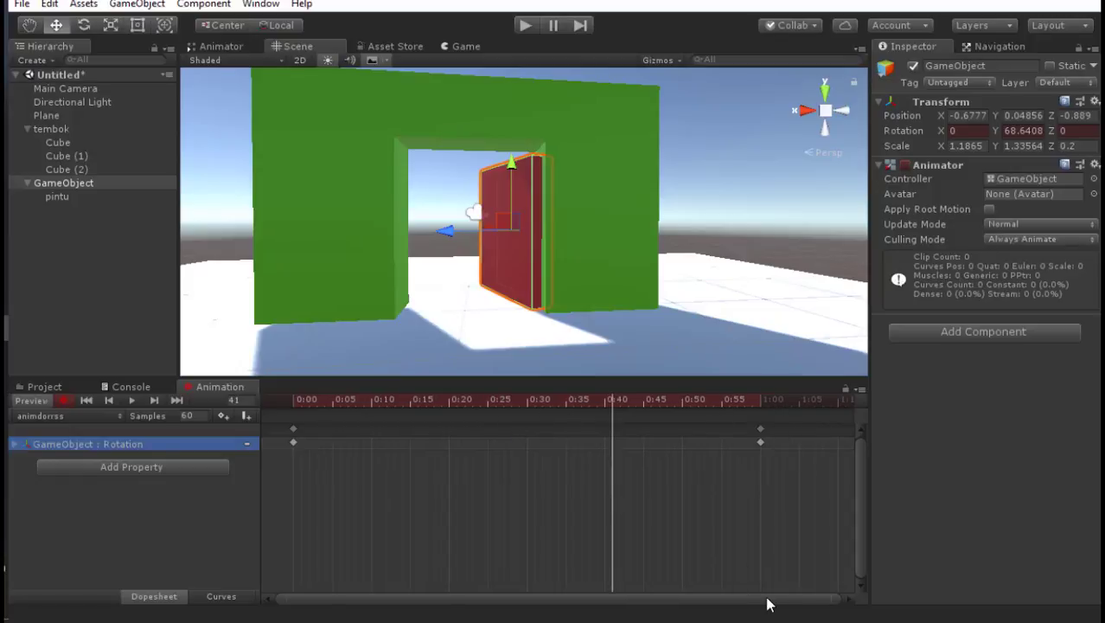
left_click(848, 594)
left_click_drag(849, 601, 850, 600)
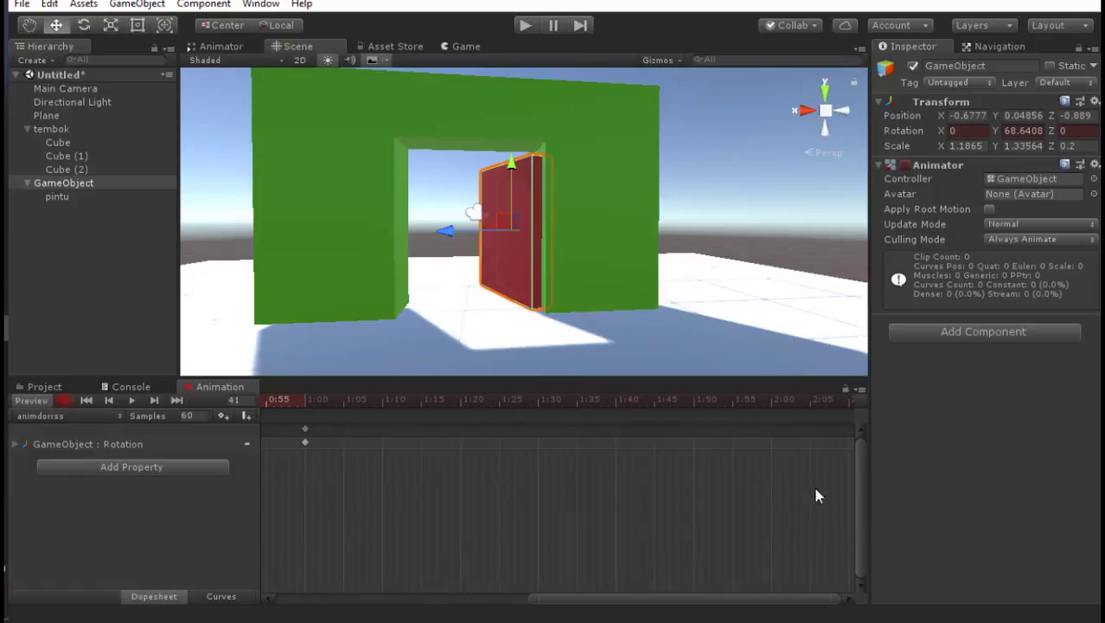
left_click(773, 415)
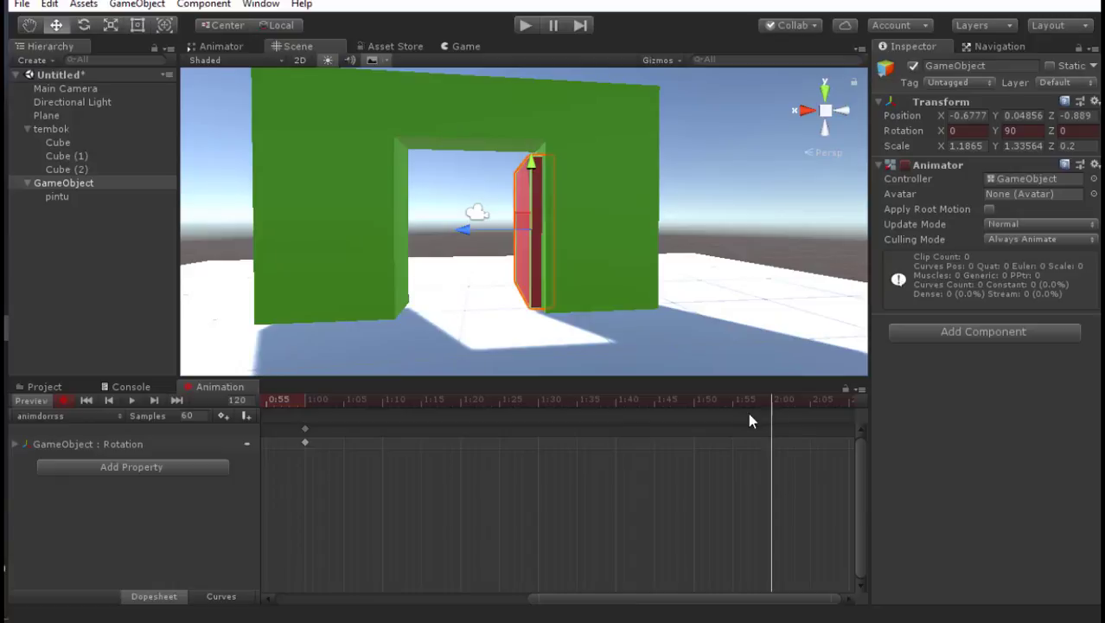
left_click(1022, 128)
type("0")
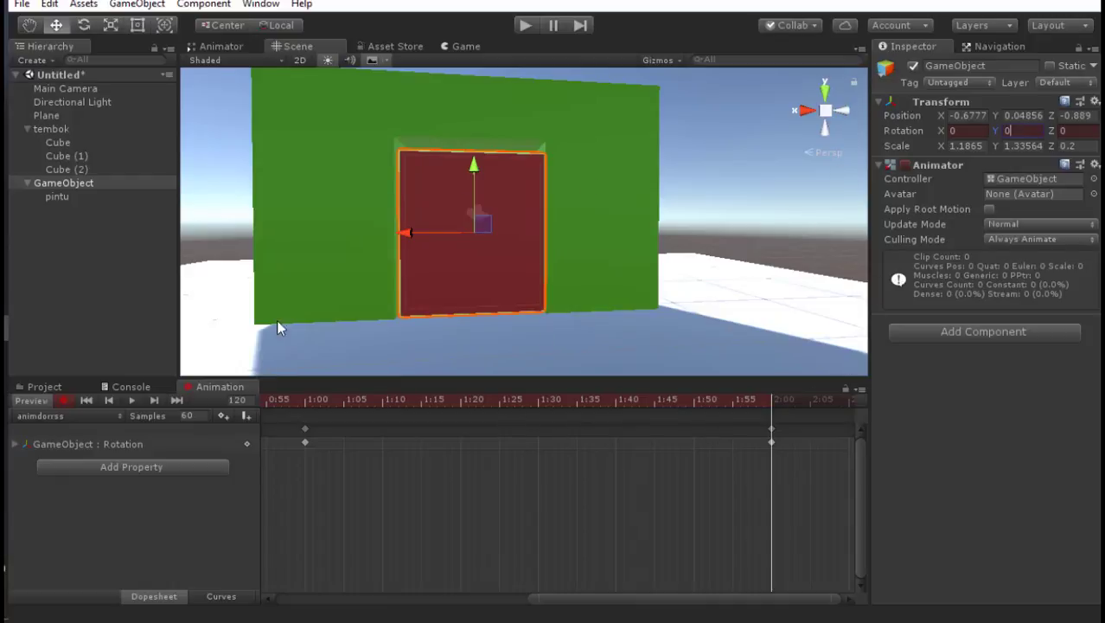
Preview the animdorrss clip's full opening and closing motion in the scene, and turn off keyframe recording.
left_click(133, 399)
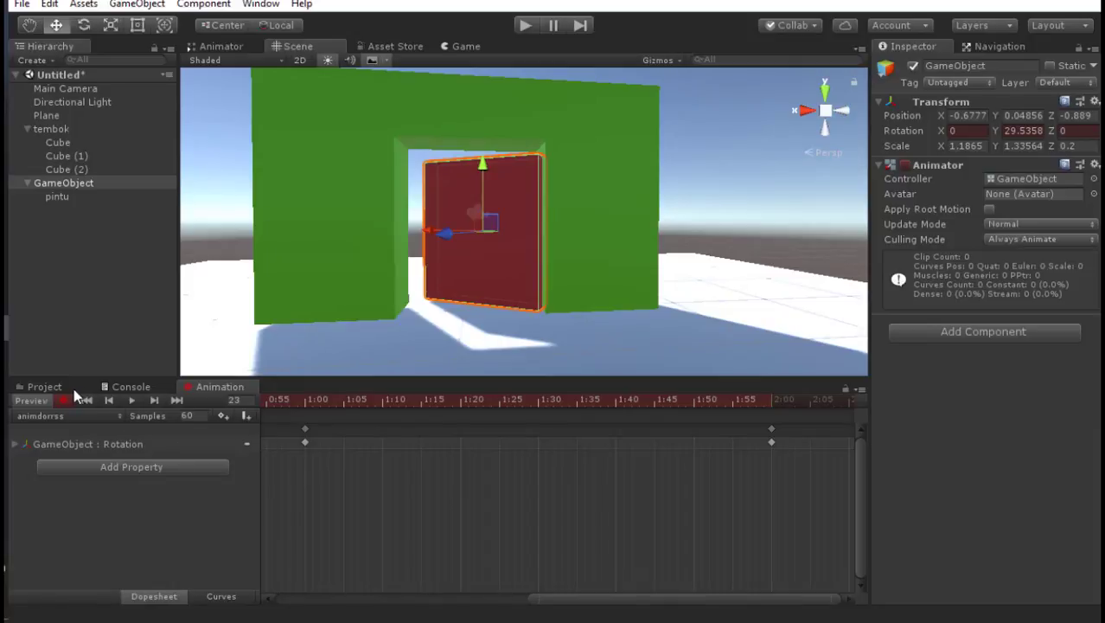
left_click(45, 387)
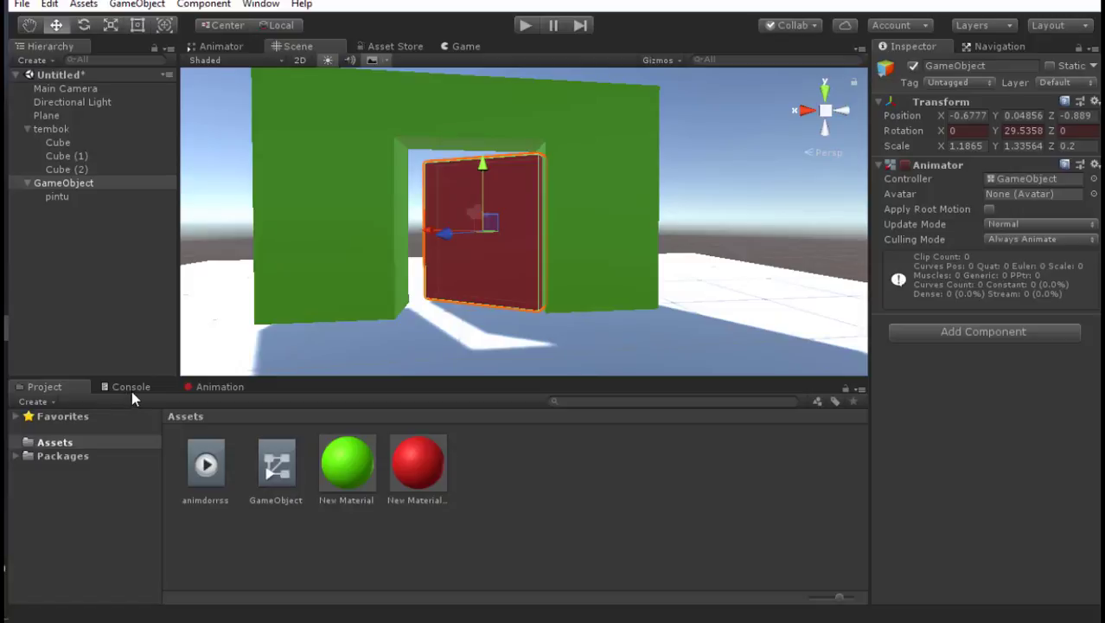
left_click(220, 386)
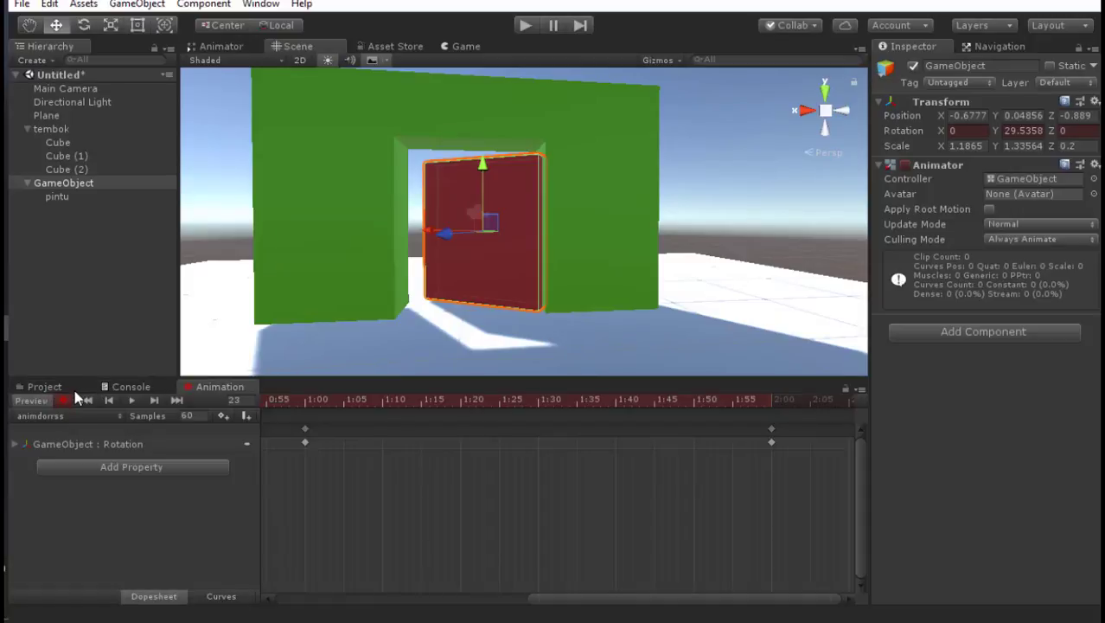
left_click(62, 401)
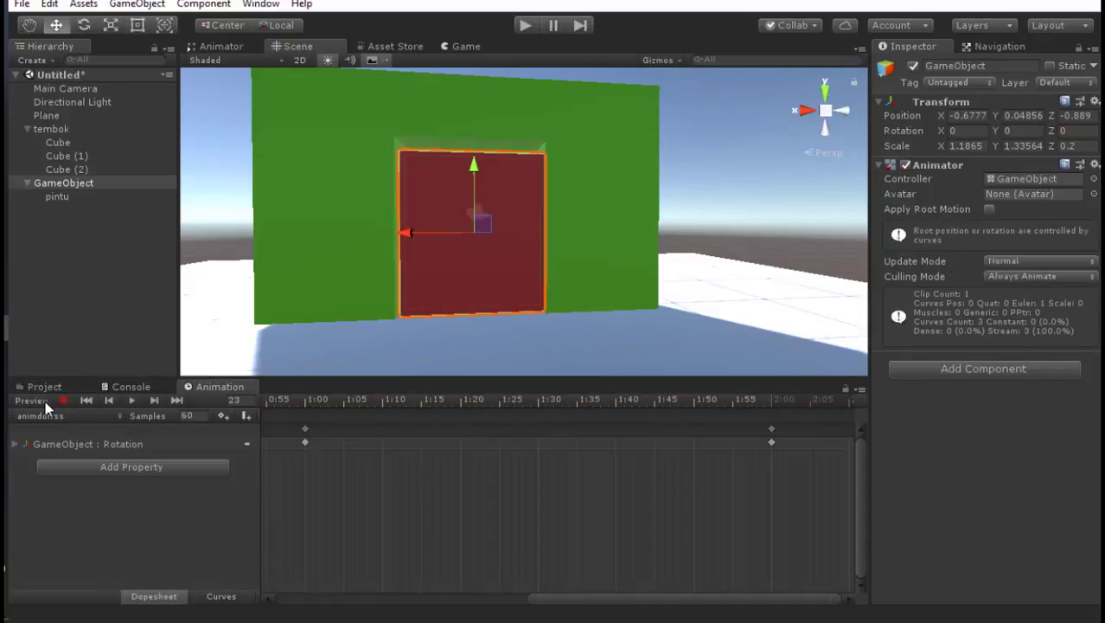
Replay the door animation with recording off and run the scene in Play mode to check the swinging door.
left_click(132, 400)
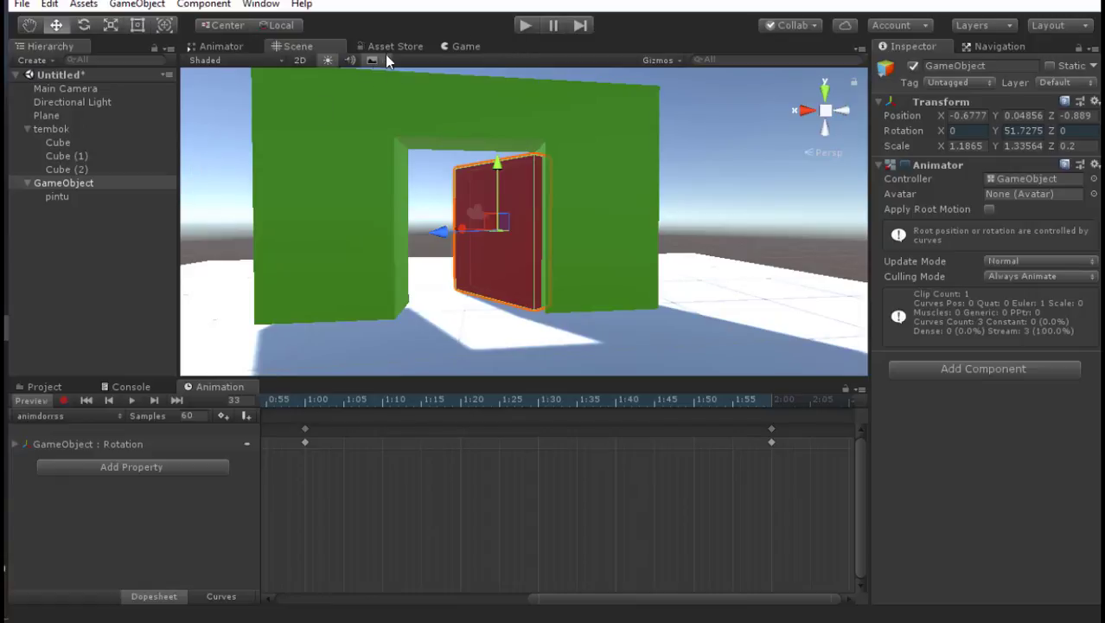
left_click(523, 28)
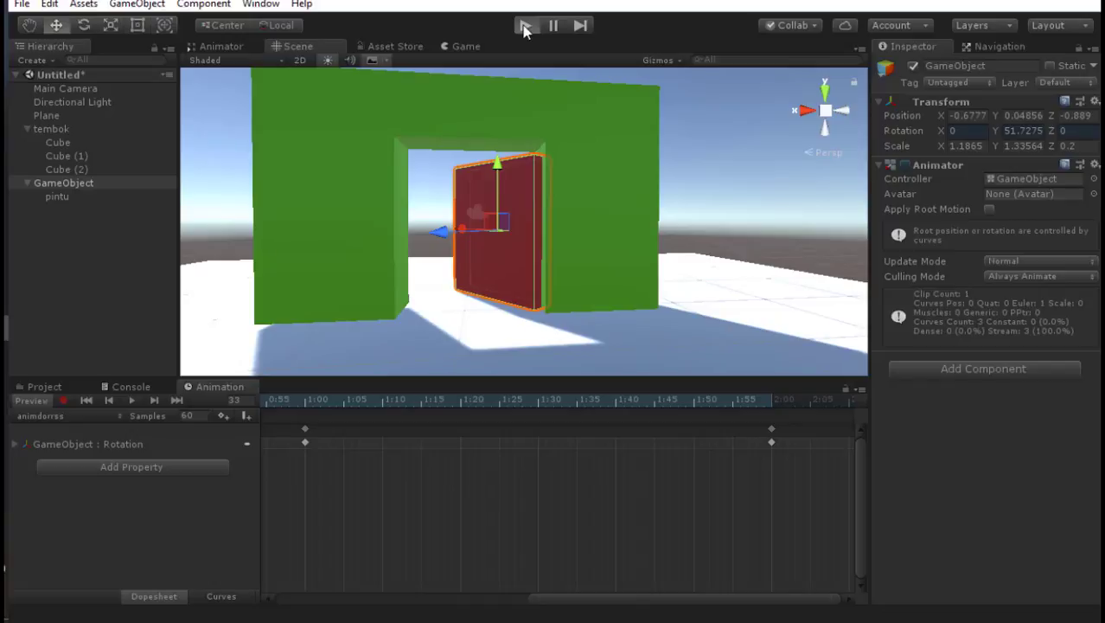
left_click(525, 27)
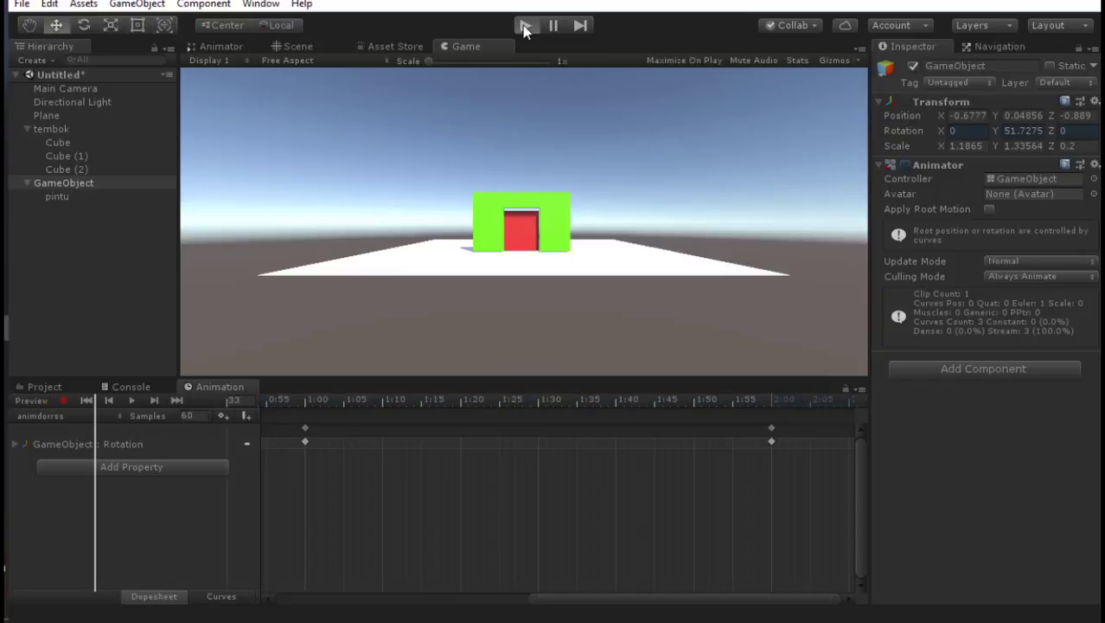